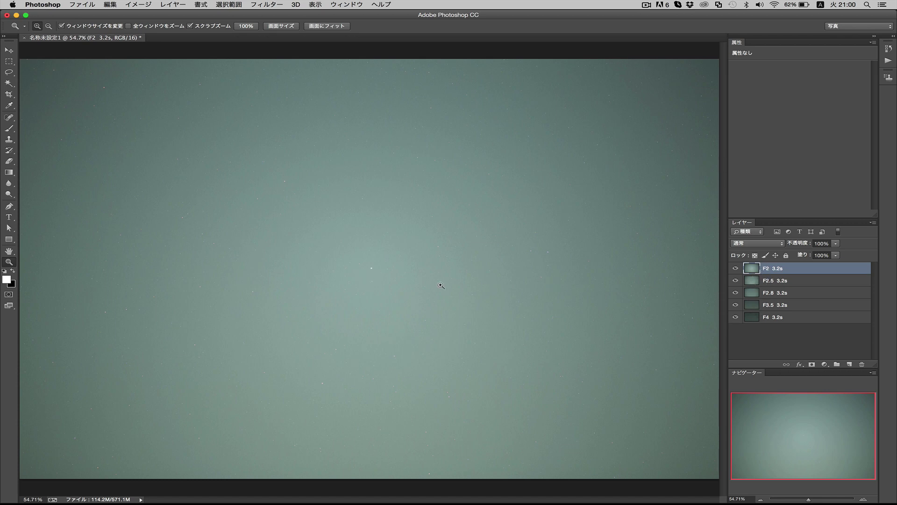
Examine the bright star at the centre of the F2 3.2s image at high magnification
left_click(376, 268)
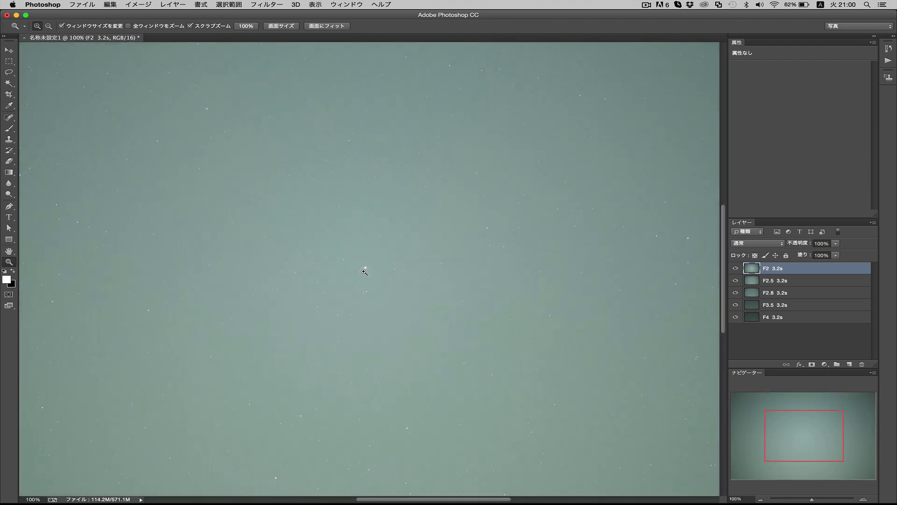
left_click(364, 269)
left_click(365, 262)
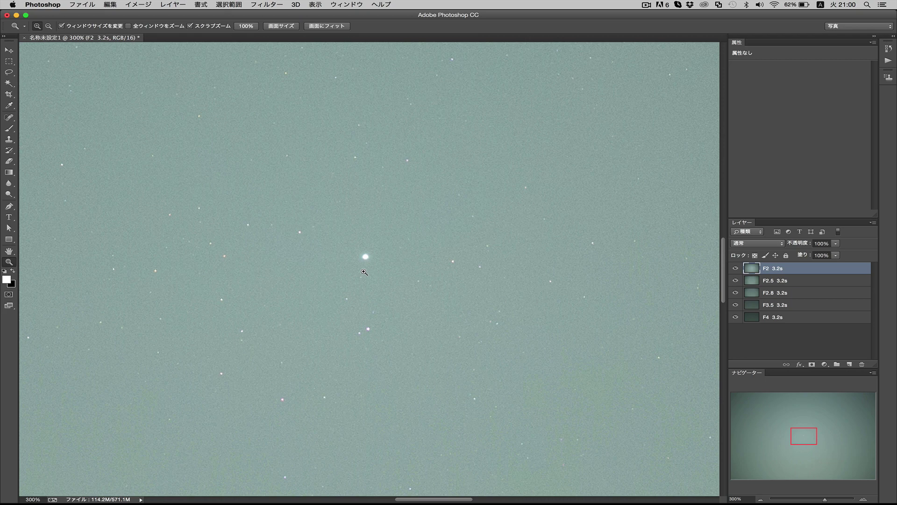
left_click(256, 26)
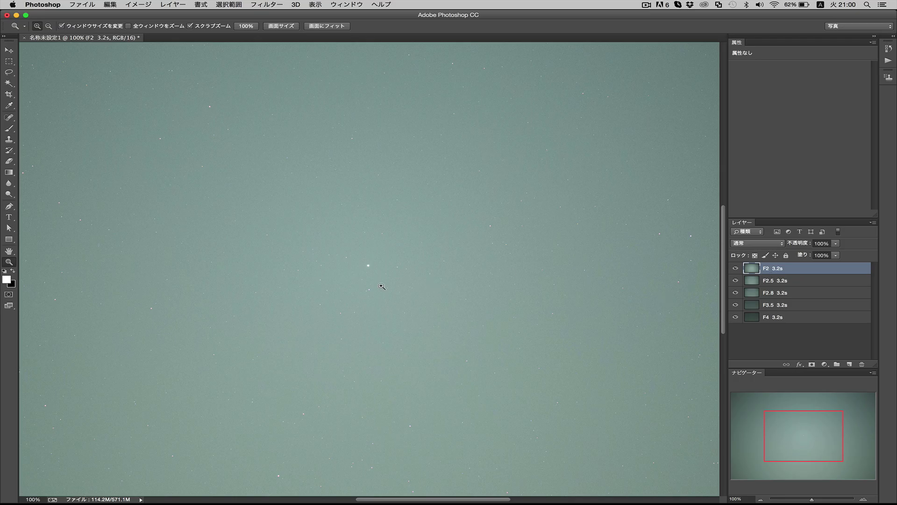
left_click(340, 286)
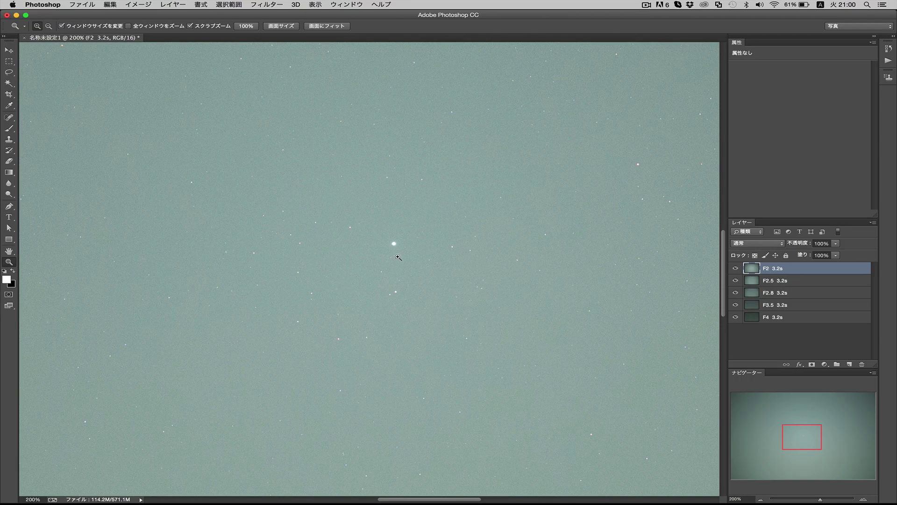
Inspect the F2 image's star shapes from the centre outward to its upper-right corner at 200% magnification
scroll(398, 257, "right", 10)
scroll(398, 257, "up", 3)
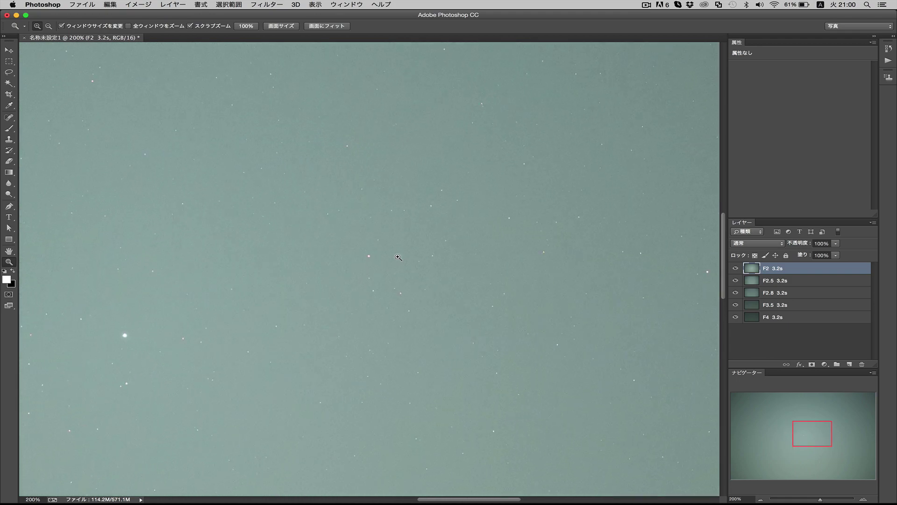
scroll(398, 257, "right", 10)
scroll(398, 257, "up", 3)
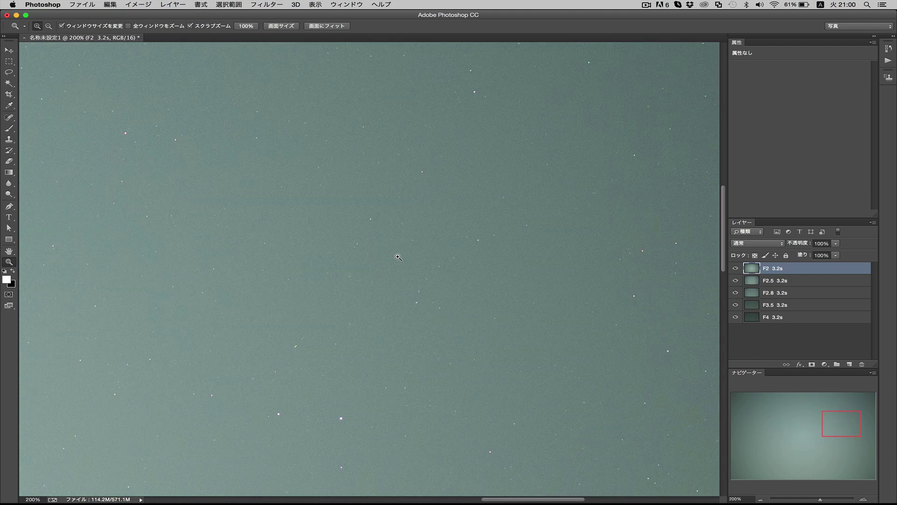
scroll(398, 257, "right", 3)
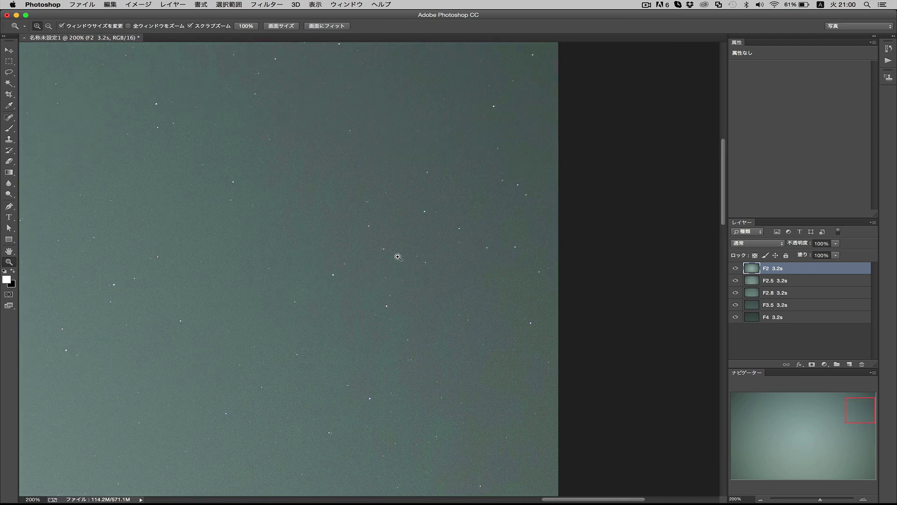
scroll(398, 257, "up", 5)
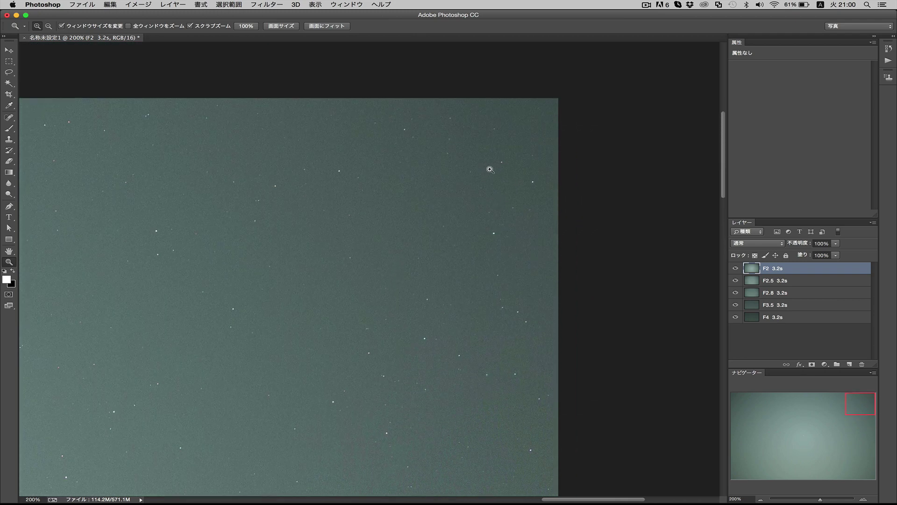
Inspect the stars in the F2 image's upper-left and lower-left corners and along its bottom edge to the lower-right corner
scroll(489, 169, "left", 15)
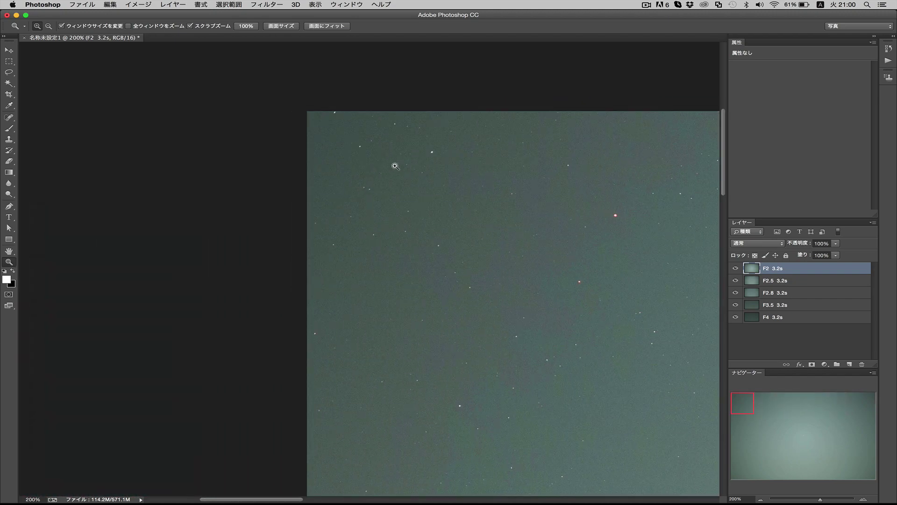
scroll(396, 166, "down", 10)
scroll(396, 166, "down", 8)
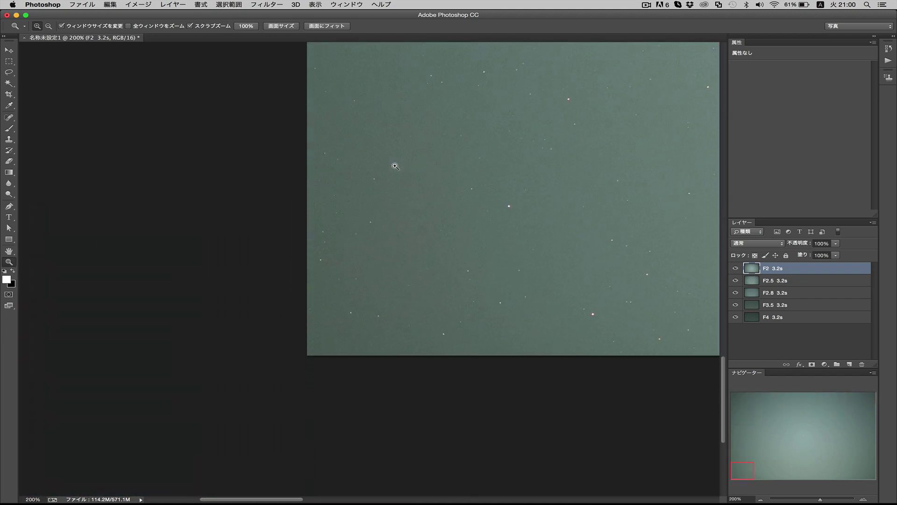
left_click(363, 316)
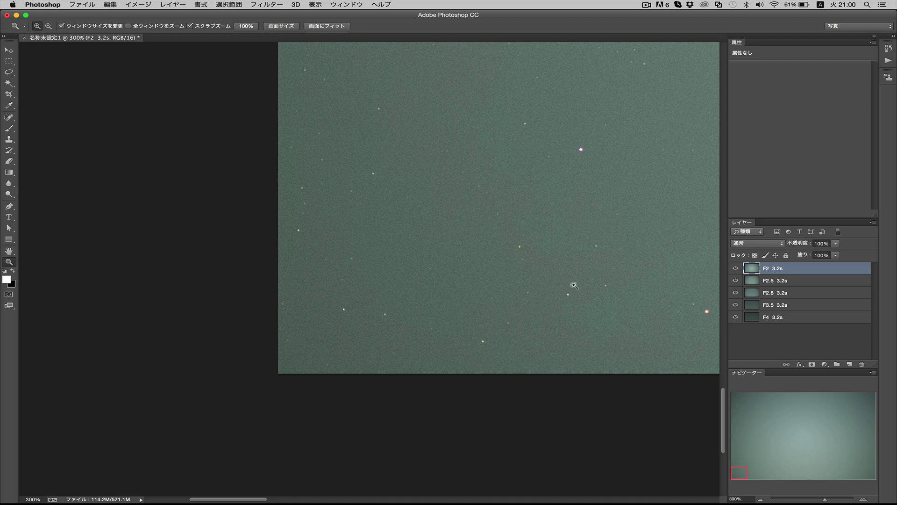
scroll(406, 316, "right", 3)
scroll(406, 317, "right", 15)
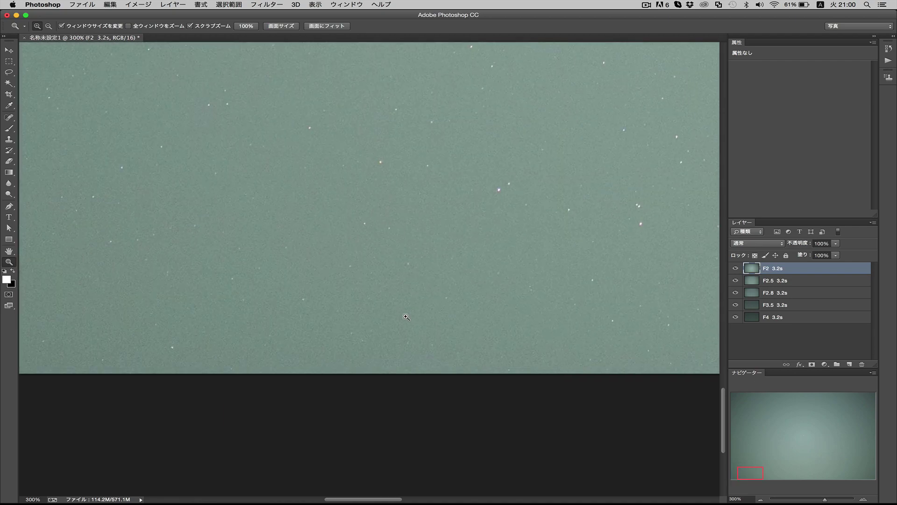
scroll(406, 317, "right", 12)
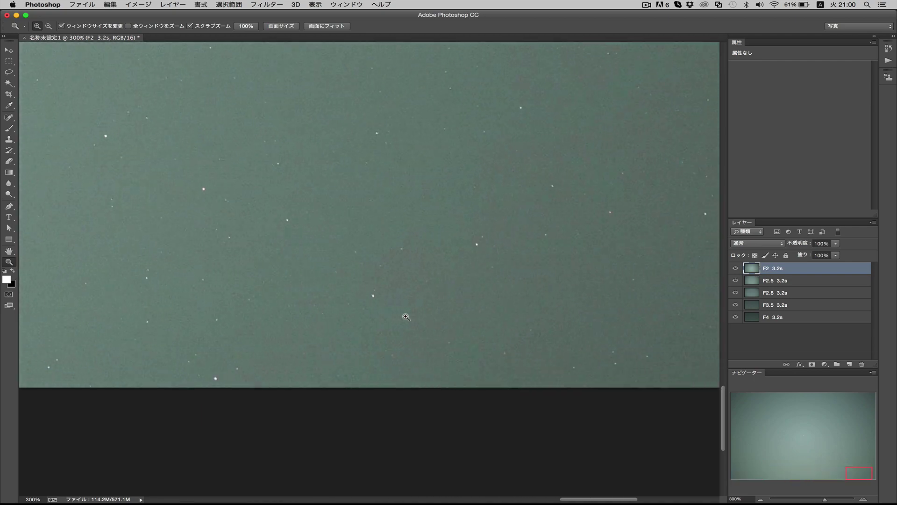
scroll(406, 316, "left", 1)
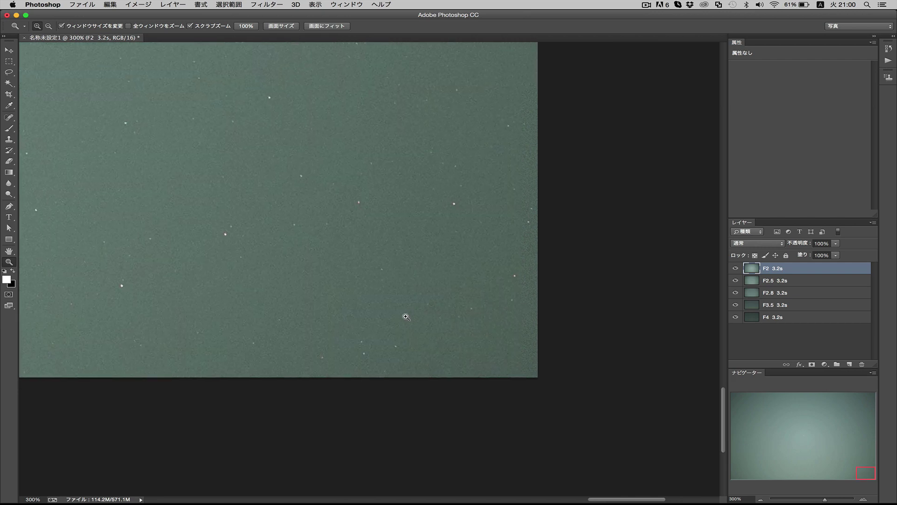
Compare F2 with F2.5 in the image's lower-right corner by alternately hiding and showing the F2 3.2s layer
left_click(735, 267)
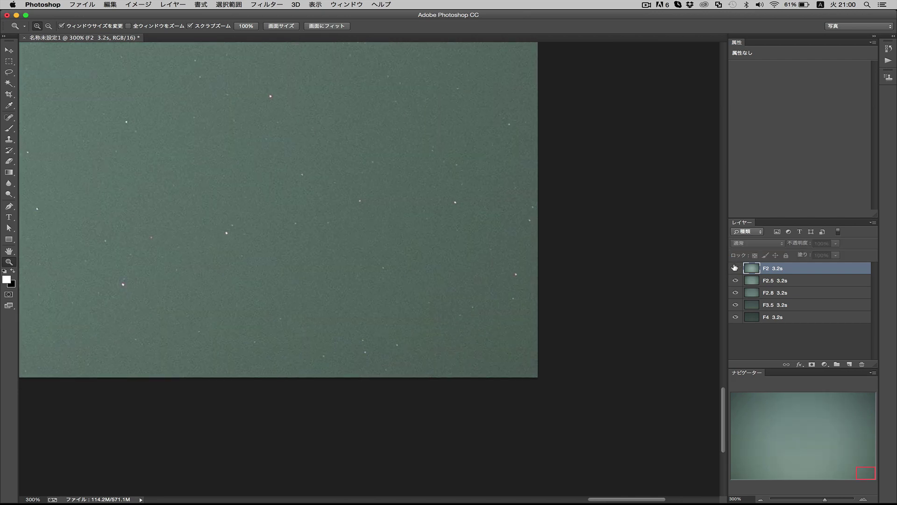
left_click(735, 268)
left_click(735, 268)
left_click(735, 267)
left_click(735, 267)
Compare the bright central star in F2 and F2.5 at 400% by alternately showing and hiding the F2 3.2s layer
left_click(280, 26)
left_click(246, 26)
left_click(397, 278)
left_click(397, 278)
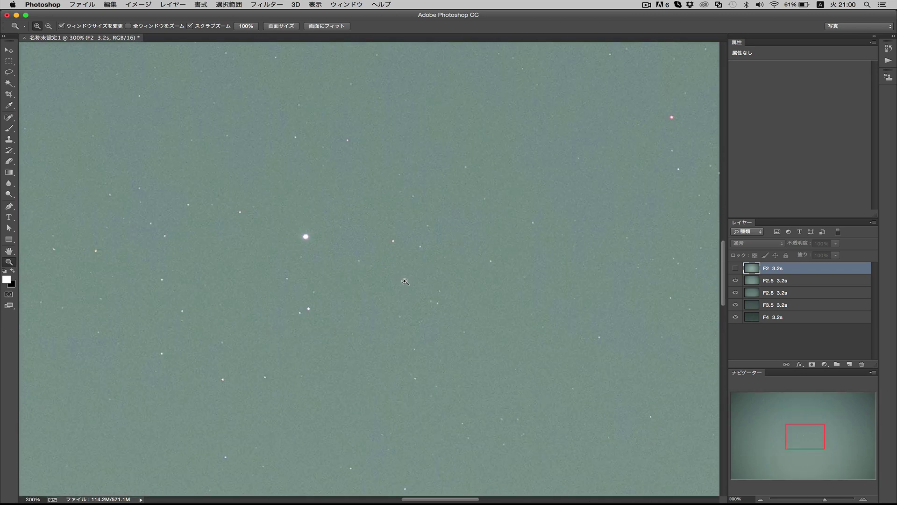
left_click(734, 268)
left_click(733, 269)
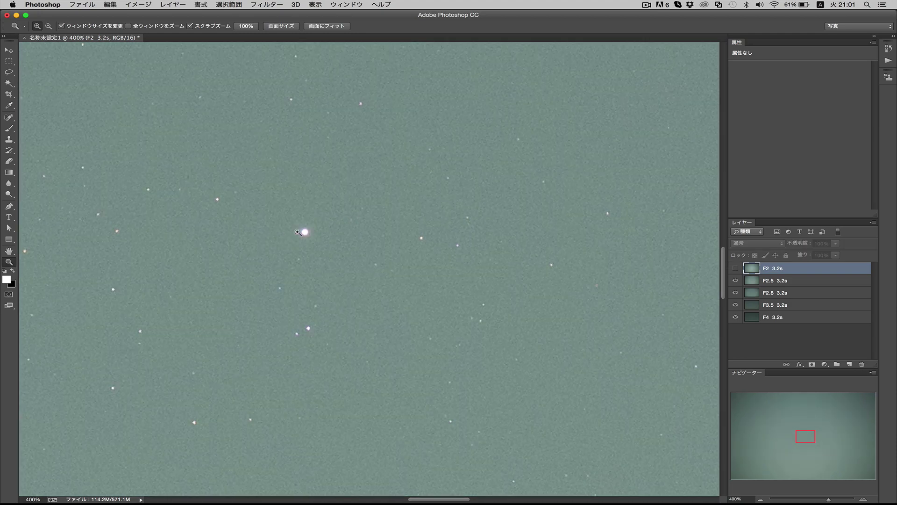
left_click(734, 267)
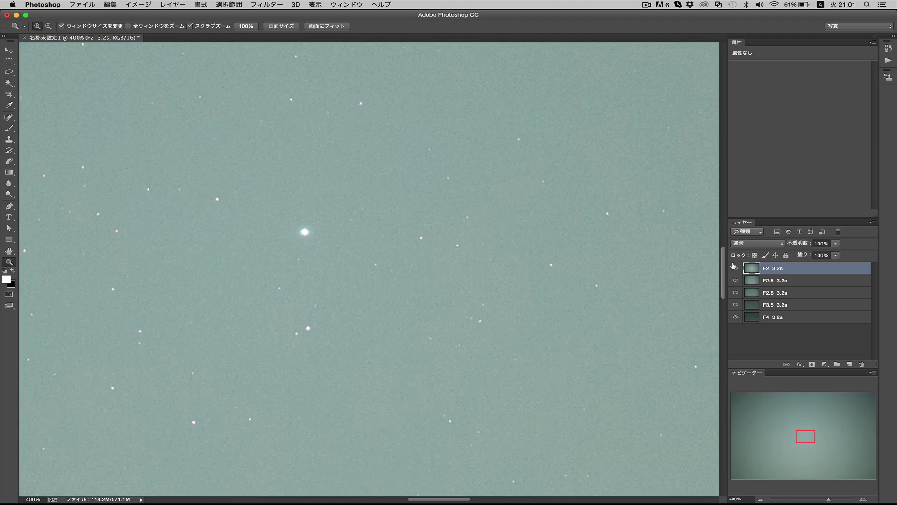
left_click(734, 268)
left_click(734, 267)
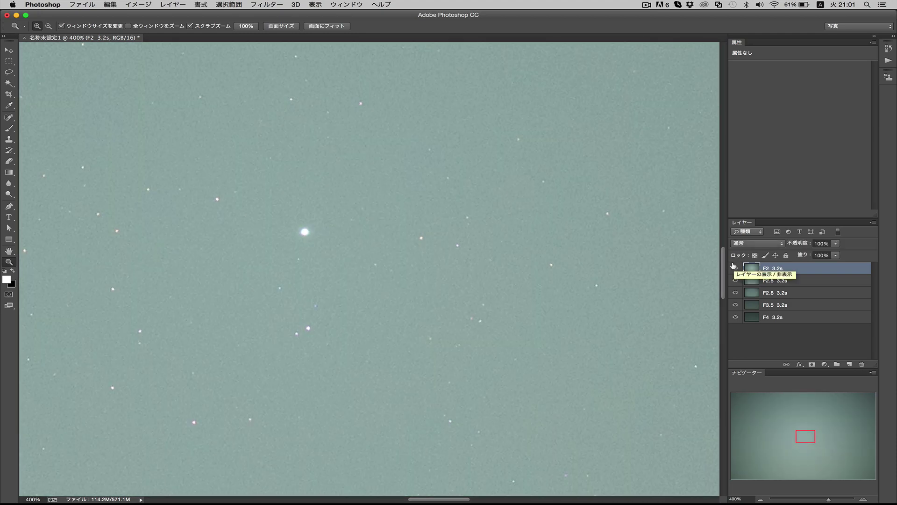
Hide the F2.5 3.2s layer and compare the central star in F2 and F2.8, leaving the F2 layer hidden
left_click(734, 268)
left_click(736, 281)
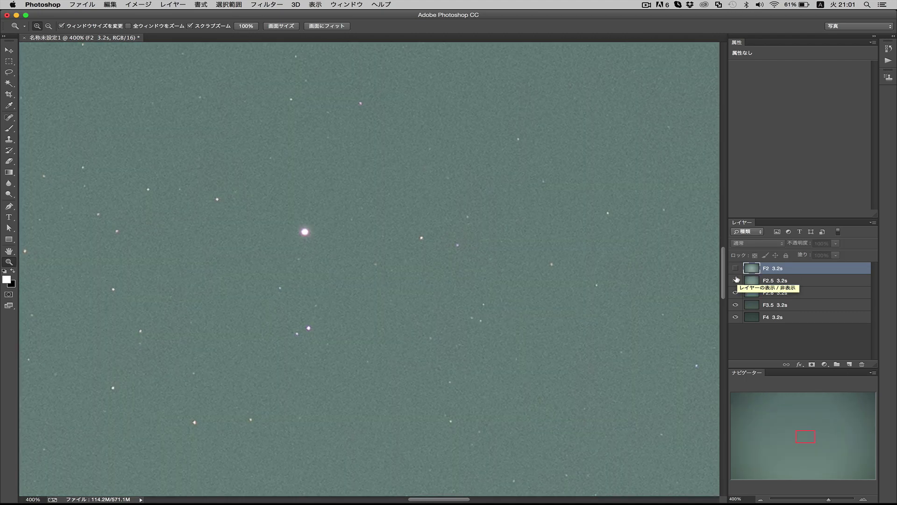
left_click(734, 267)
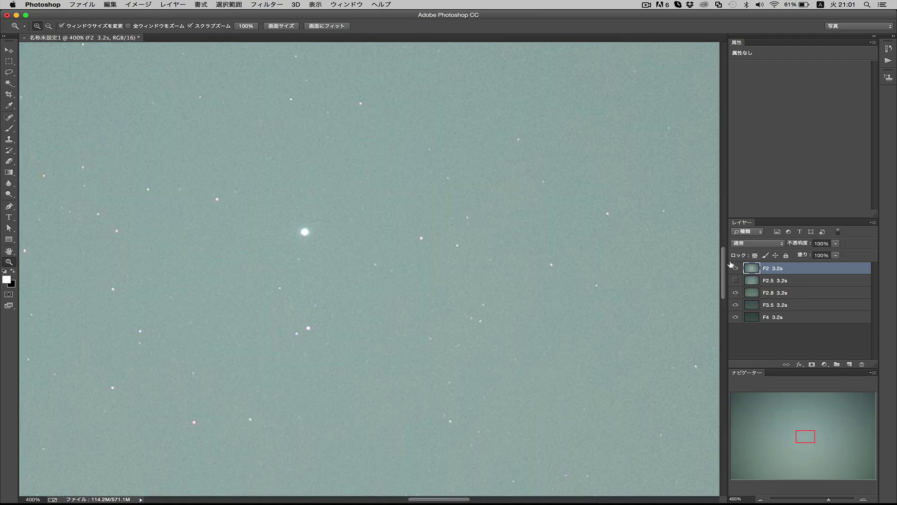
left_click(734, 268)
left_click(734, 268)
left_click(734, 268)
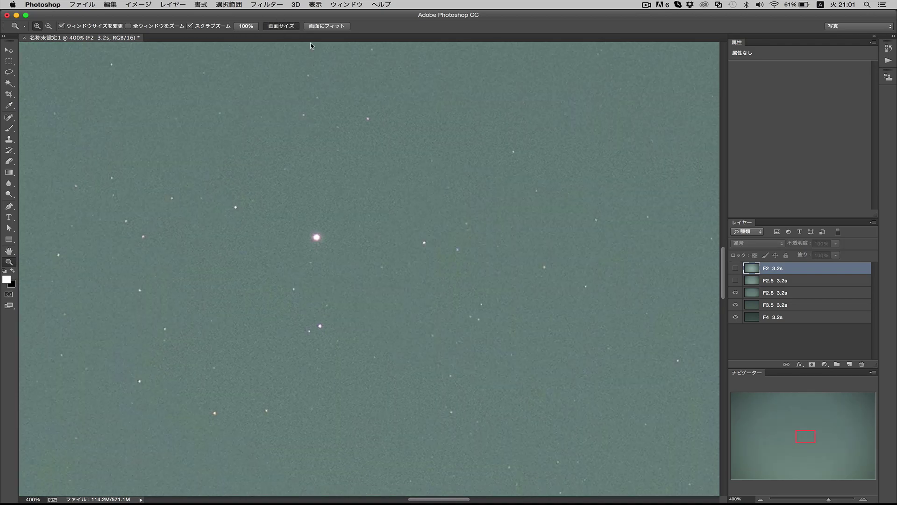
Compare F2 with F2.8 in the image's upper-right corner by alternately showing and hiding the F2 3.2s layer
scroll(615, 86, "up", 5)
scroll(677, 93, "right", 5)
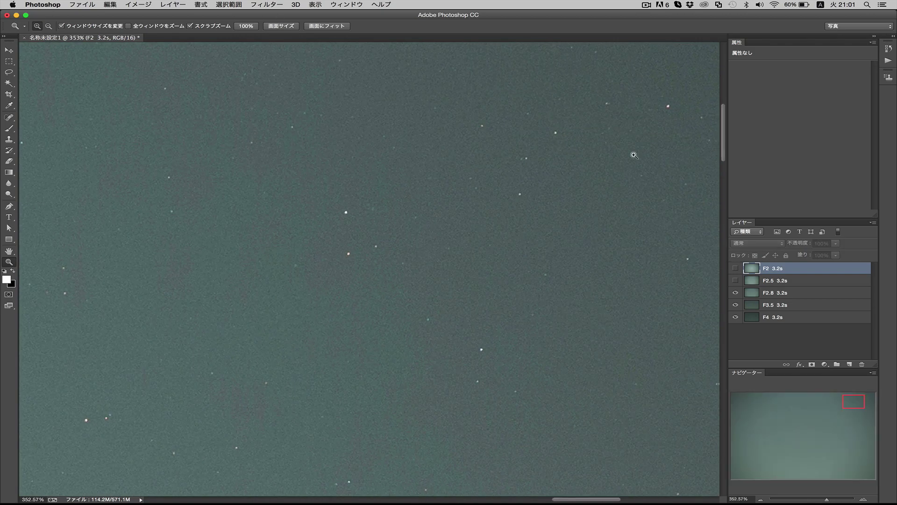
scroll(633, 155, "up", 2)
scroll(633, 155, "right", 5)
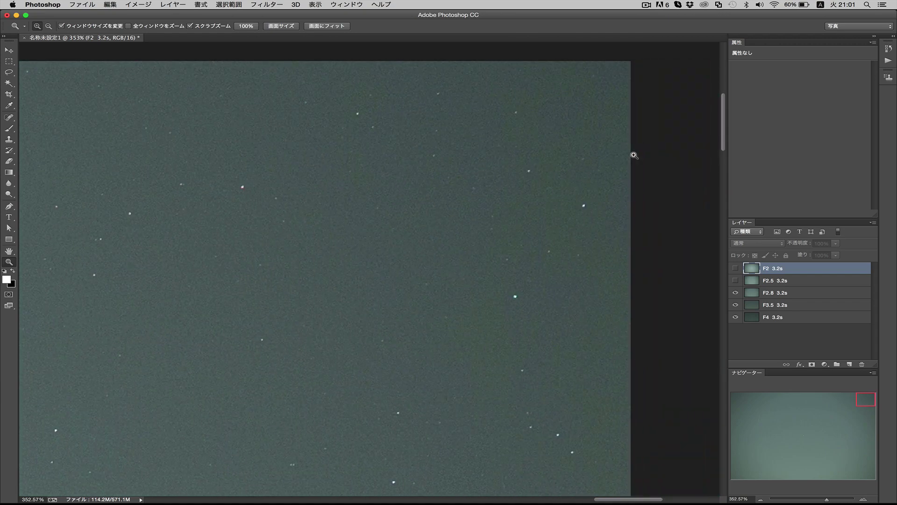
left_click(734, 267)
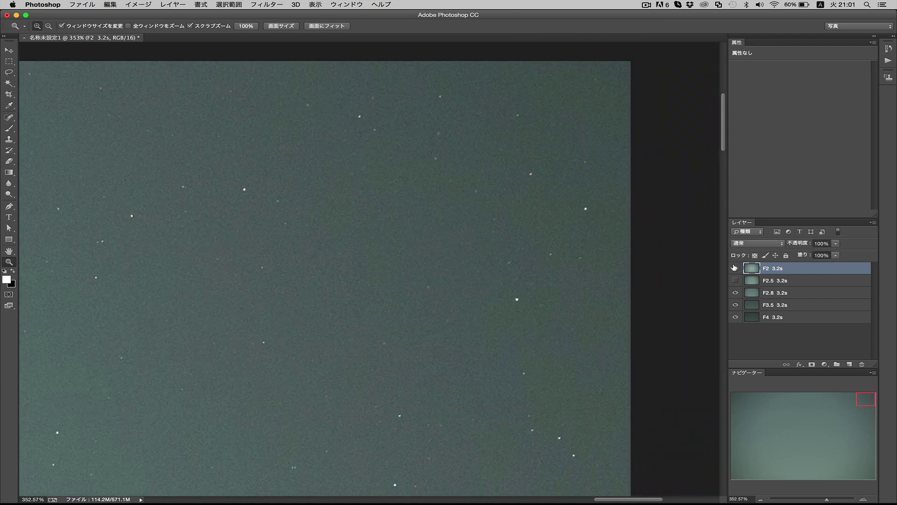
left_click(734, 267)
left_click(734, 268)
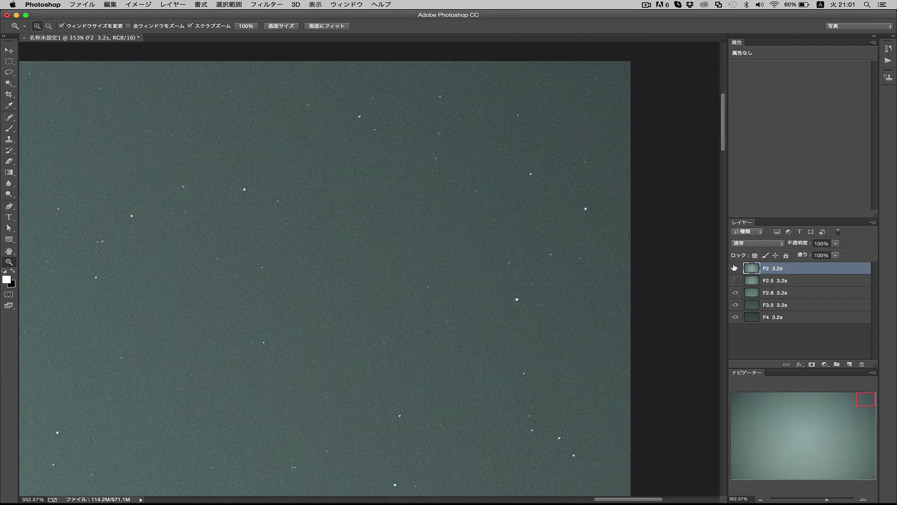
left_click(734, 268)
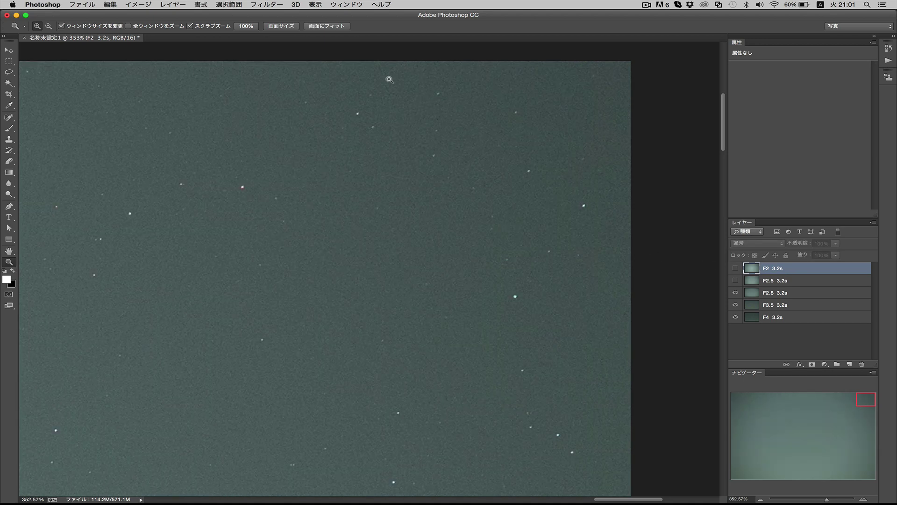
Hide the F2.8 3.2s and F3.5 3.2s layers and select the F4 3.2s layer
left_click(281, 26)
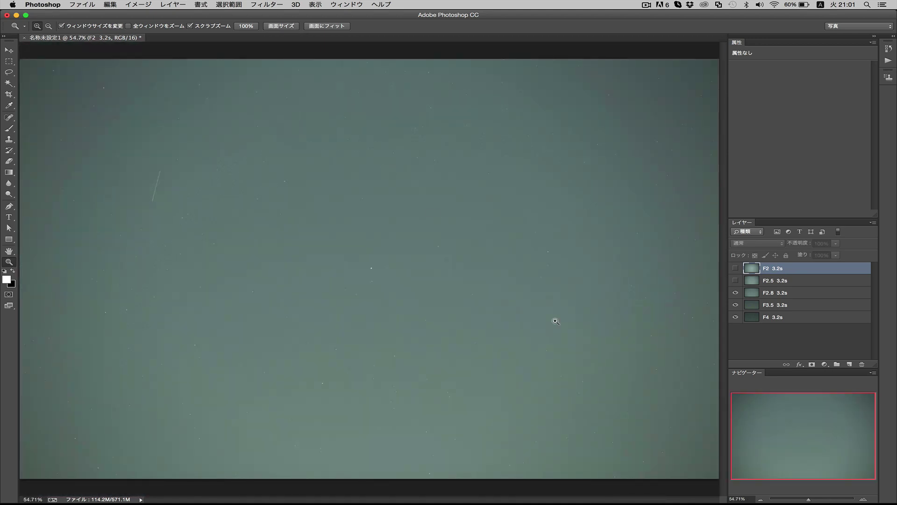
left_click(735, 292)
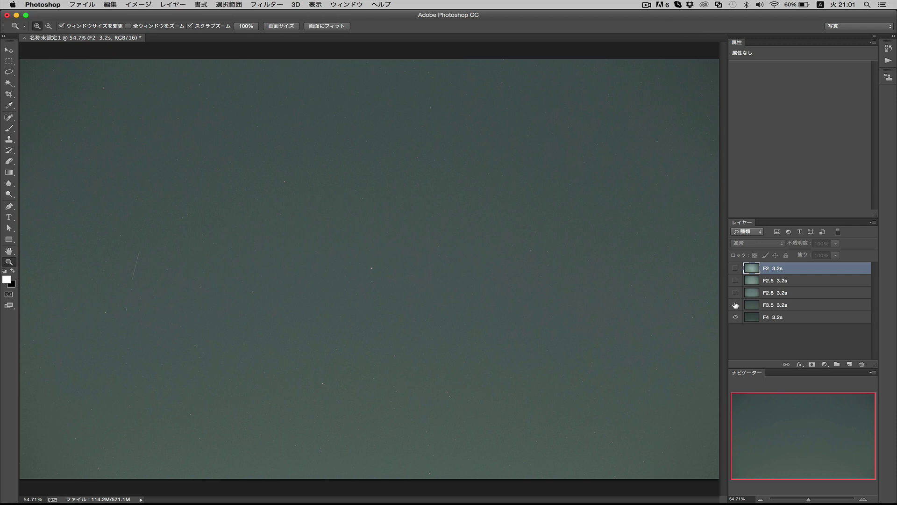
left_click(736, 305)
left_click(778, 318)
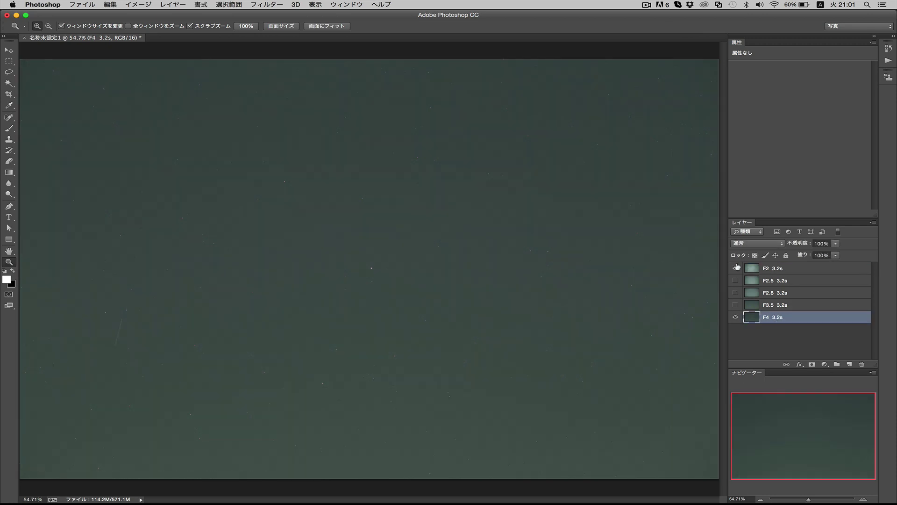
Compare F2 with F4 across the whole image by alternately hiding and showing the F2 3.2s layer
left_click(736, 268)
left_click(736, 268)
left_click(736, 268)
left_click(736, 267)
Add a Levels adjustment layer above the F2 3.2s layer with black input 56 and white input 100
left_click(808, 269)
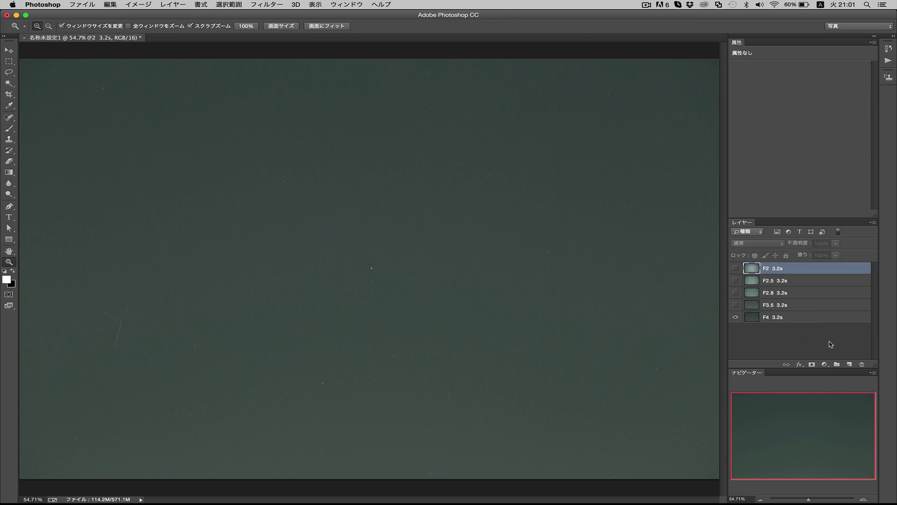
left_click(824, 364)
left_click(844, 301)
left_click_drag(746, 127, 771, 132)
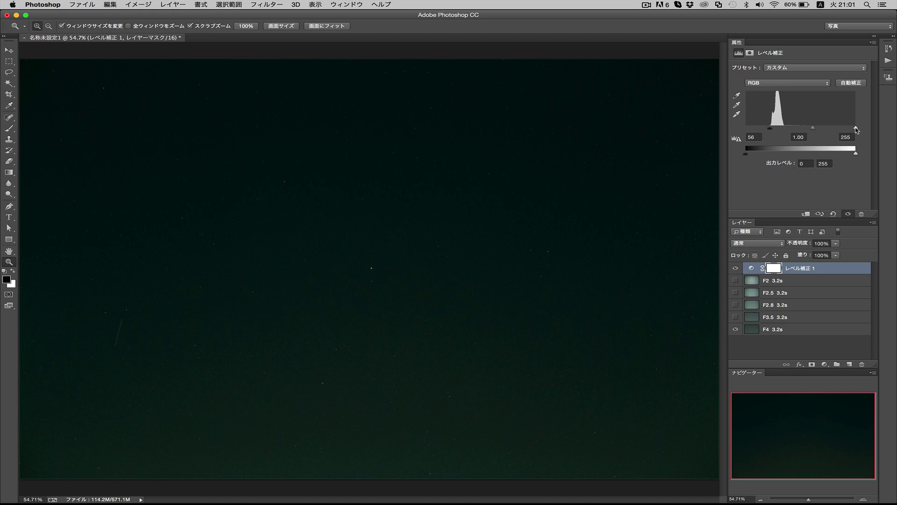
left_click_drag(856, 129, 789, 131)
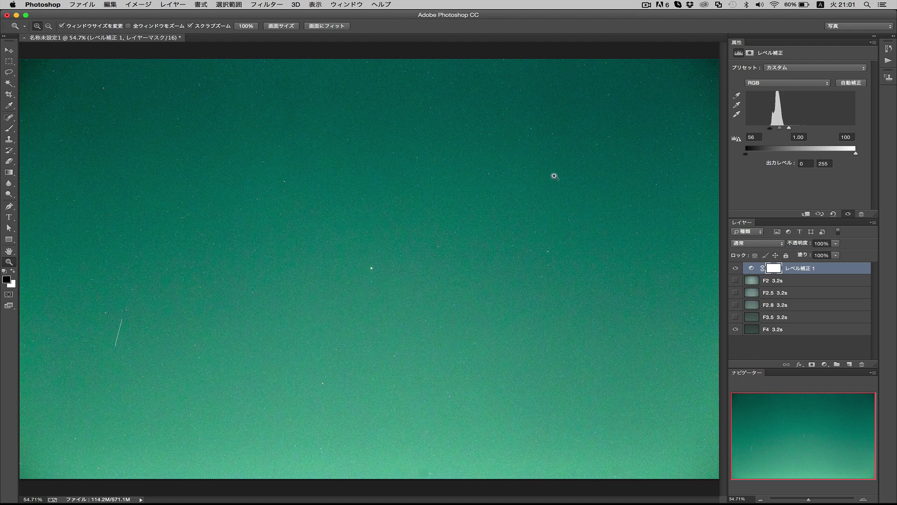
Show the F2 3.2s layer and set the Levels adjustment's white input to 192
left_click(735, 280)
left_click(771, 280)
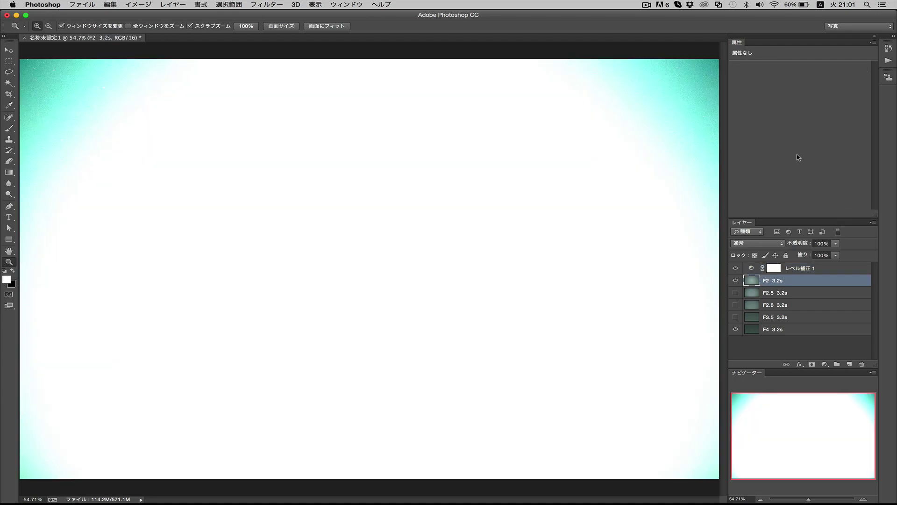
left_click(749, 269)
left_click_drag(788, 129, 828, 129)
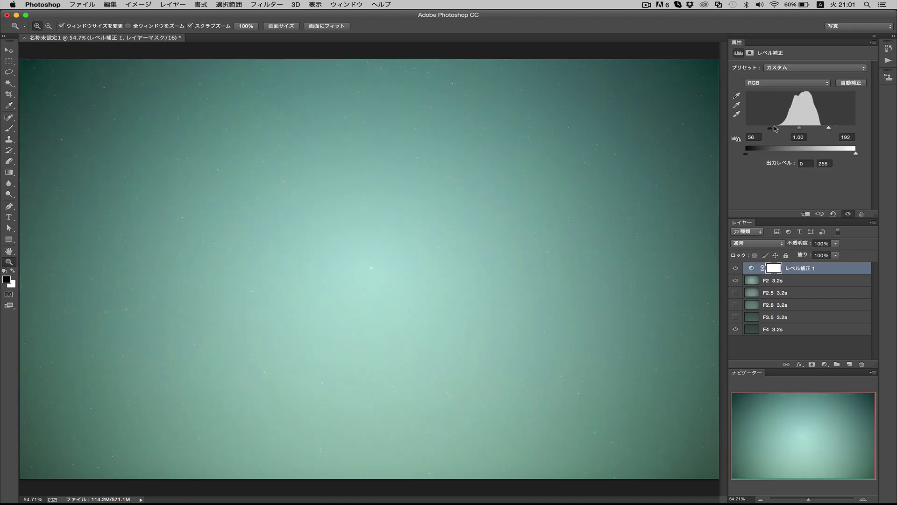
Set the Levels adjustment's black input to 70 and hide the adjustment layer
left_click_drag(772, 131, 776, 130)
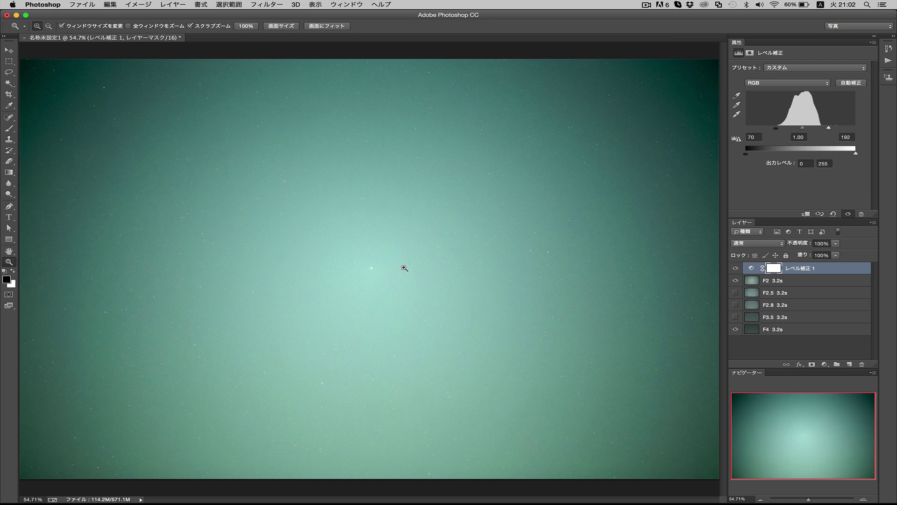
left_click(735, 268)
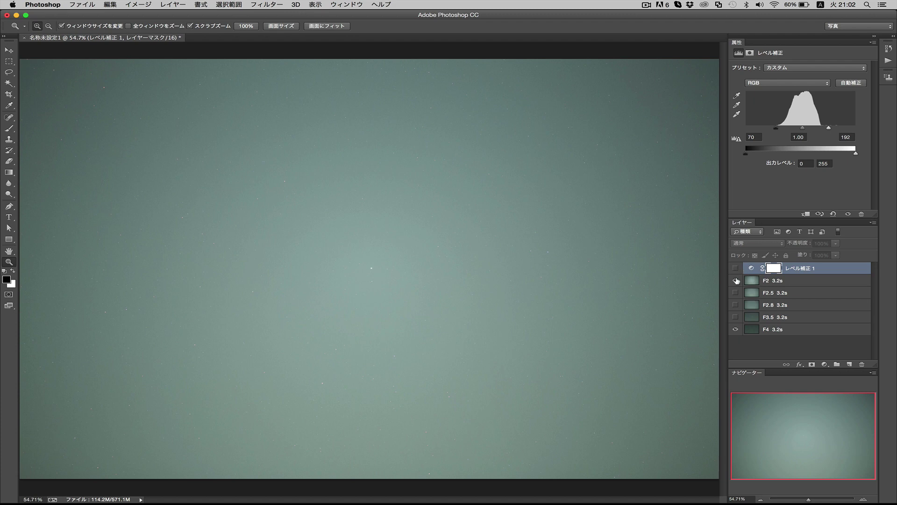
Compare unadjusted F2 with F4 across the image and around the bright central star at 200%, alternately hiding and showing the F2 3.2s layer
left_click(735, 280)
left_click(735, 280)
left_click(251, 26)
left_click(336, 215)
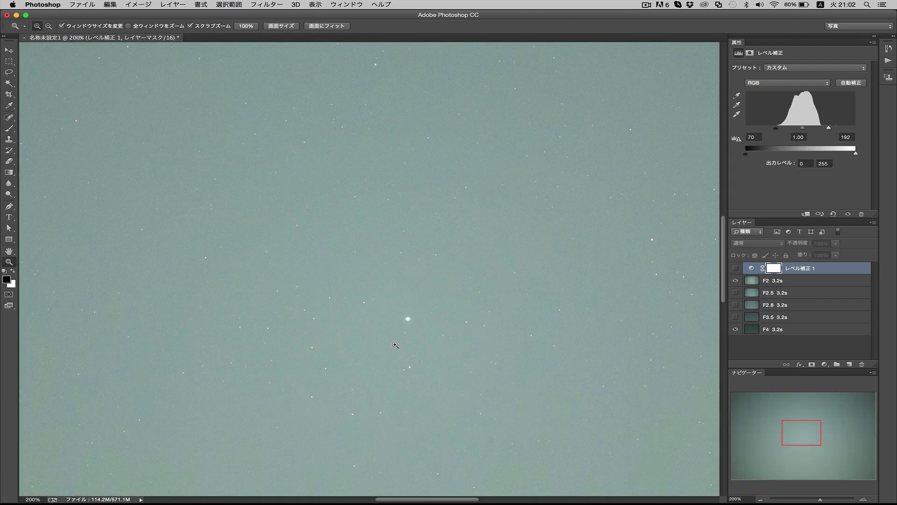
scroll(399, 348, "up", 1)
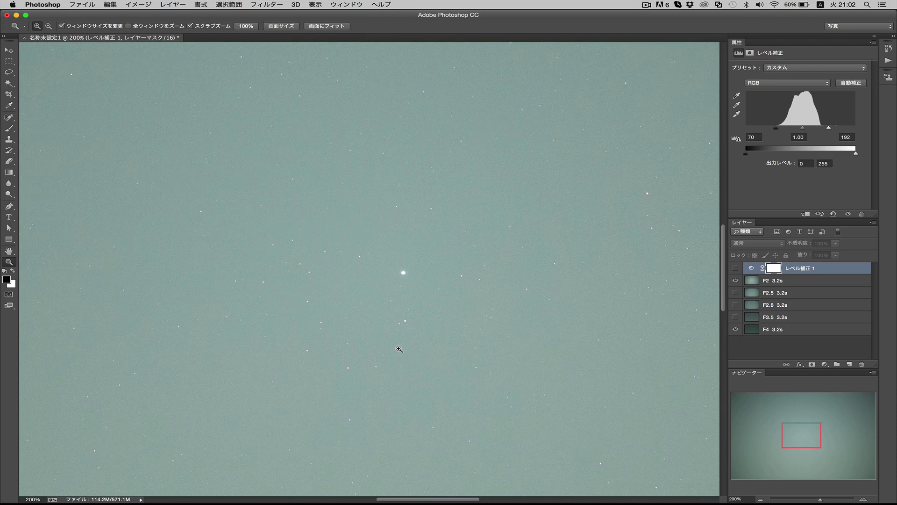
left_click(736, 281)
left_click(735, 280)
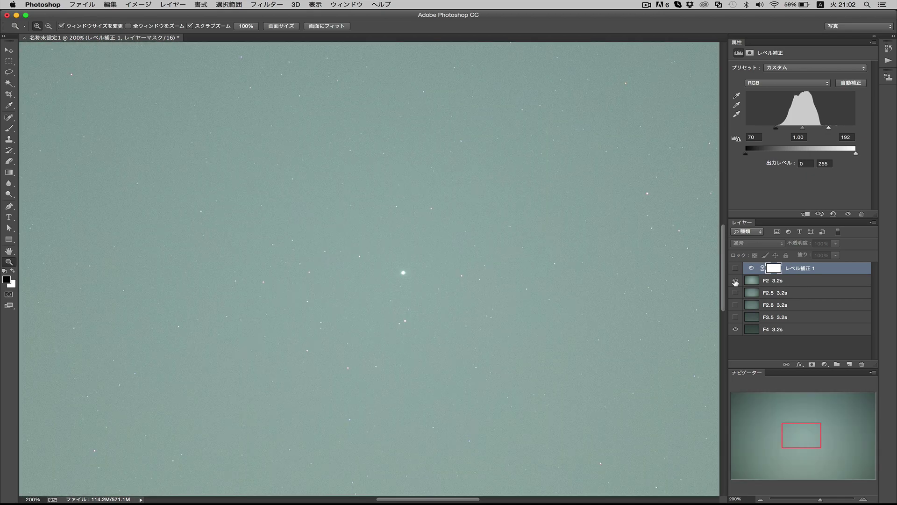
left_click(735, 281)
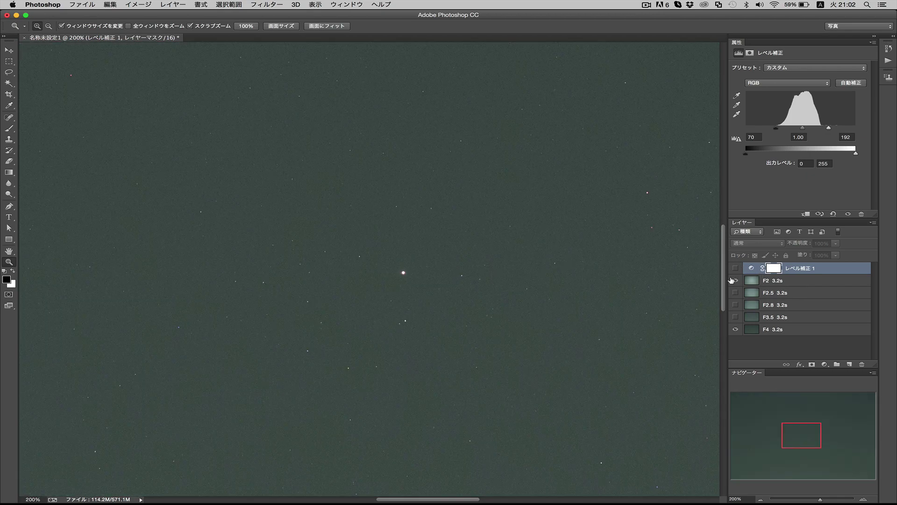
left_click(735, 281)
Show the Levels adjustment layer and clip it to the F2 3.2s layer
left_click(735, 268)
right_click(796, 267)
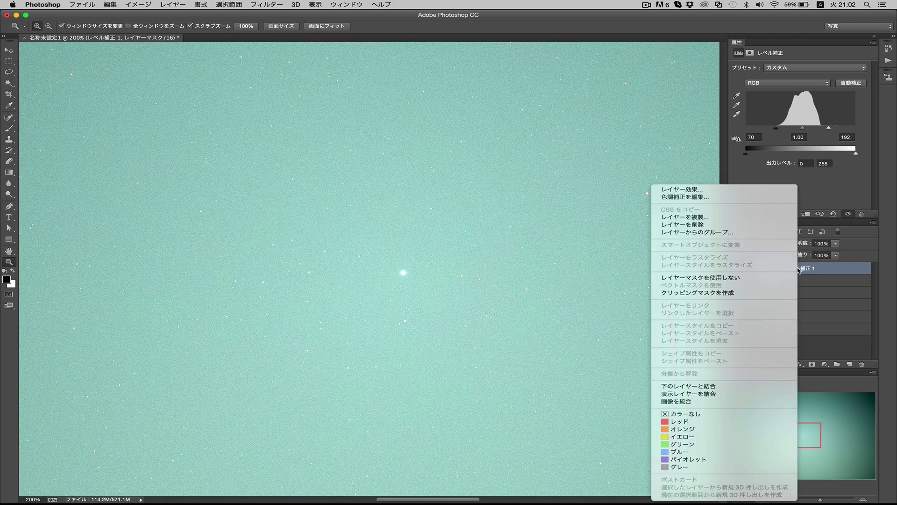
left_click(747, 293)
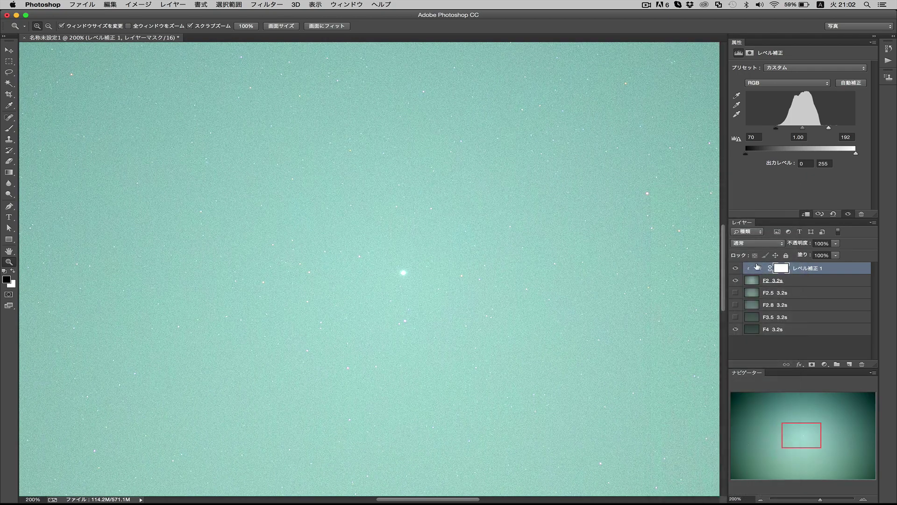
Set the clipped Levels adjustment's white input to 255 and its midtone to 0.66
left_click(758, 267)
left_click_drag(828, 127, 864, 127)
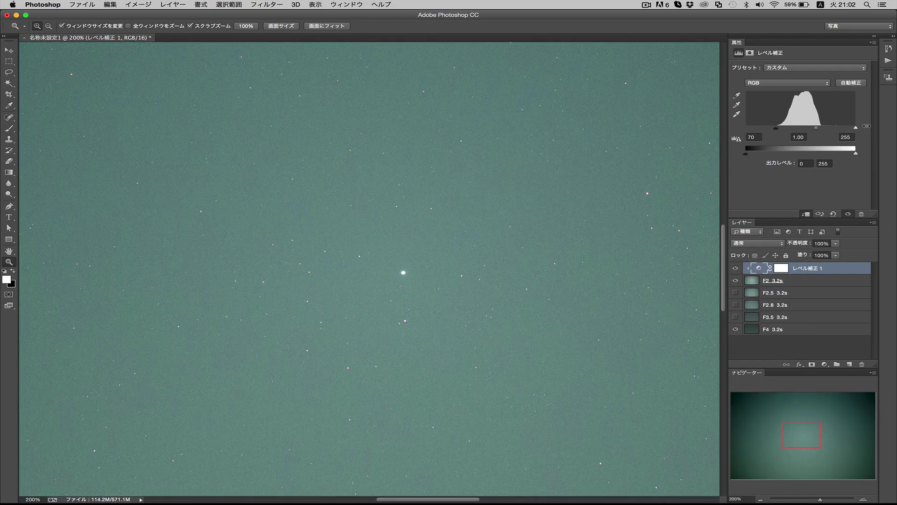
left_click_drag(808, 128, 829, 130)
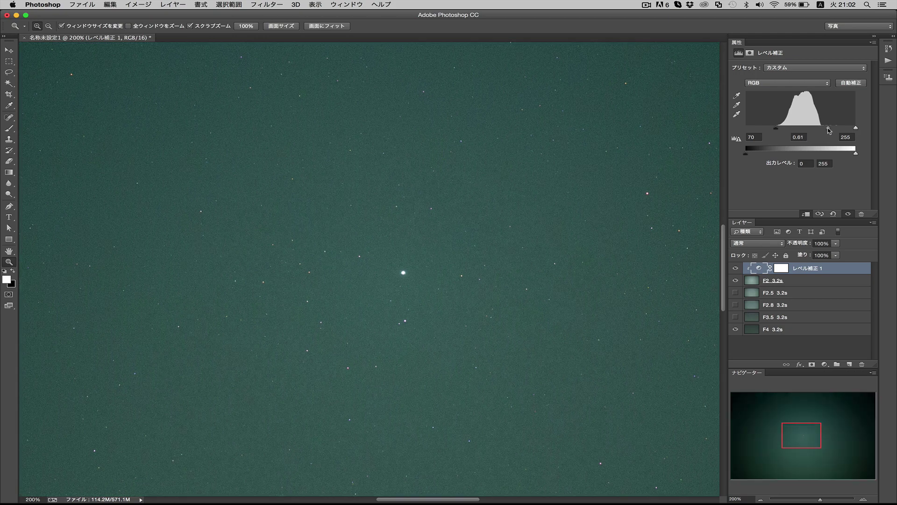
Group the Levels adjustment with the F2 3.2s layer and switch to full-screen mode with the menu bar
left_click(410, 293)
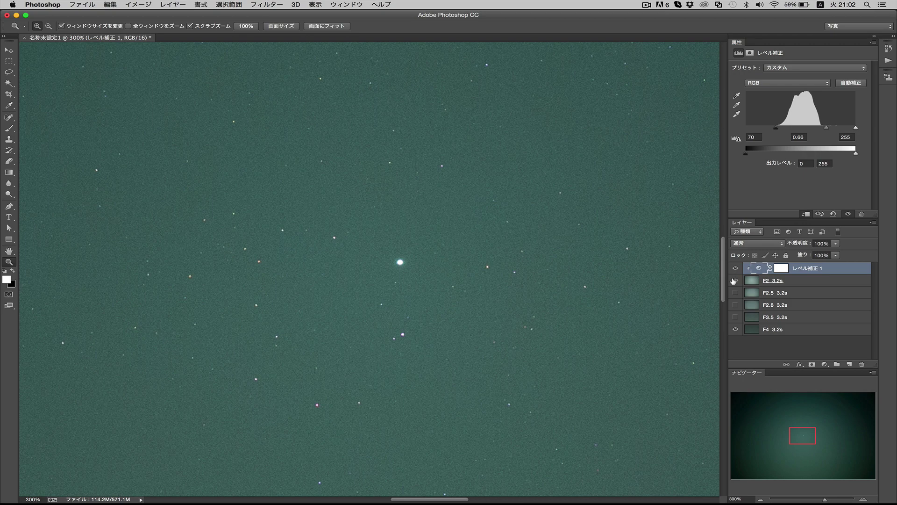
left_click(775, 279, "shift")
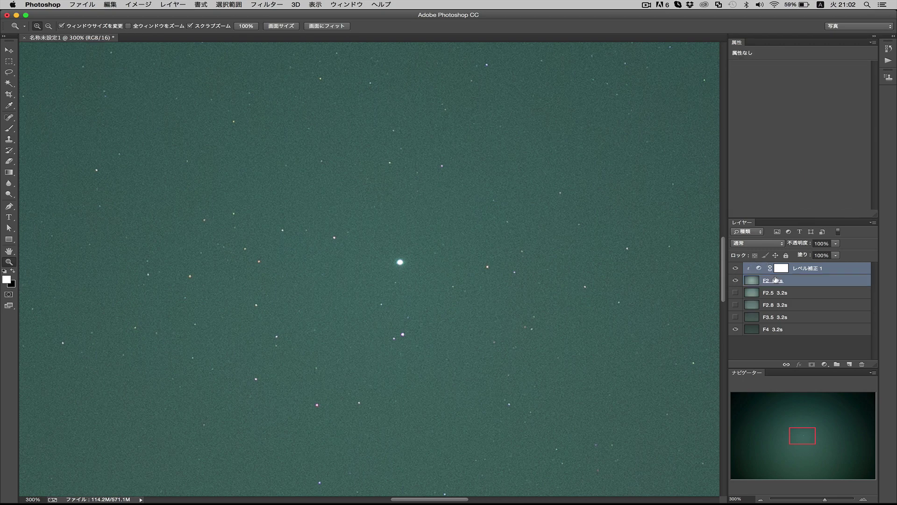
key("f")
key("super+g")
Compare the darkened F2 with F4 around the bright central star at 300% by repeatedly hiding and showing the F2 group
left_click(737, 256)
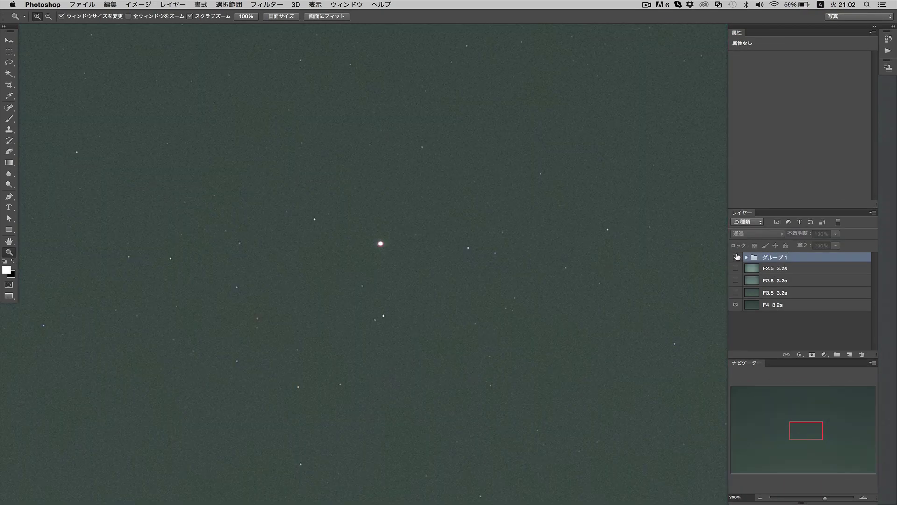
left_click(737, 256)
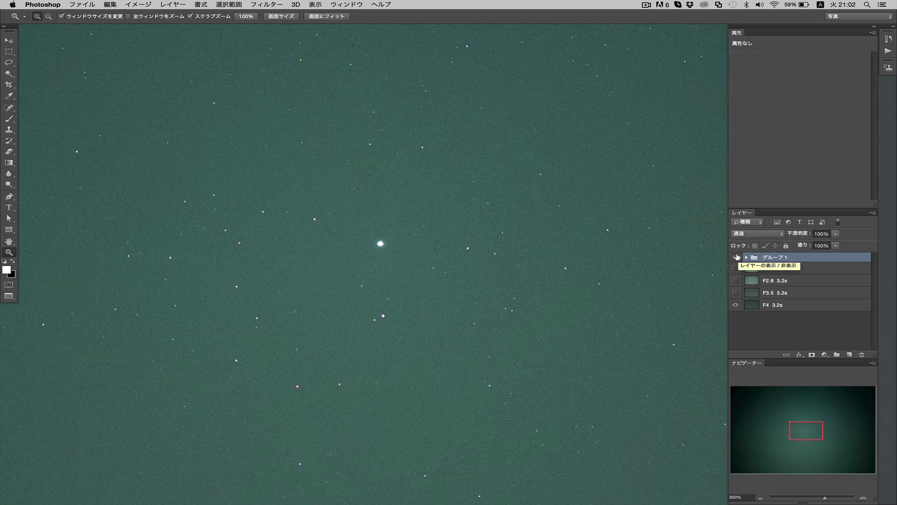
left_click(736, 257)
left_click(736, 257)
left_click(737, 257)
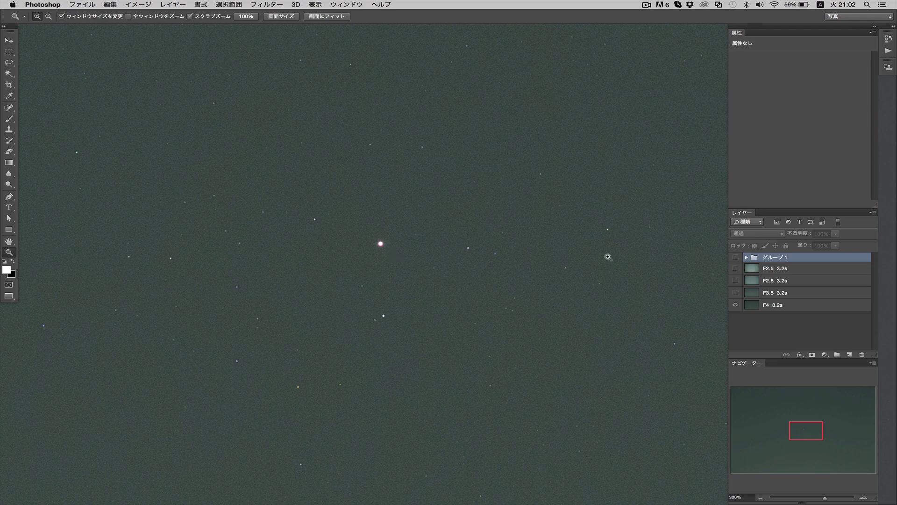
left_click(735, 257)
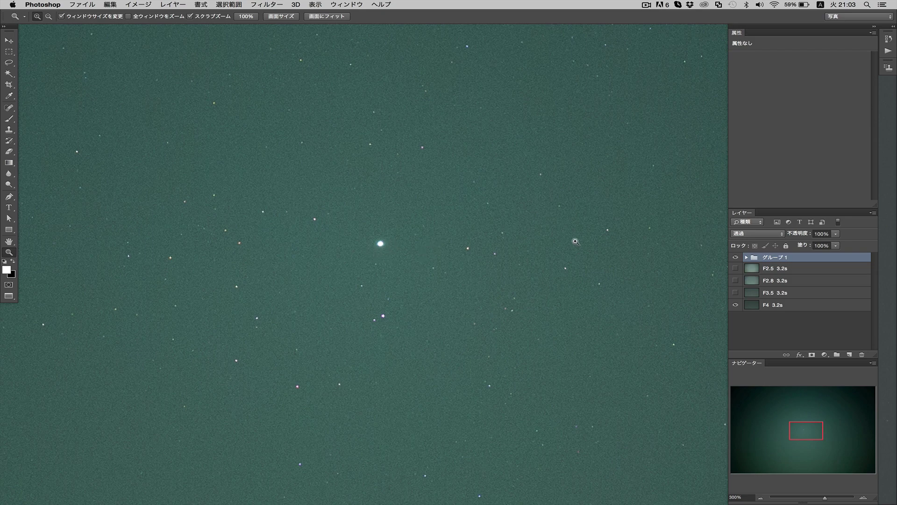
left_click(734, 257)
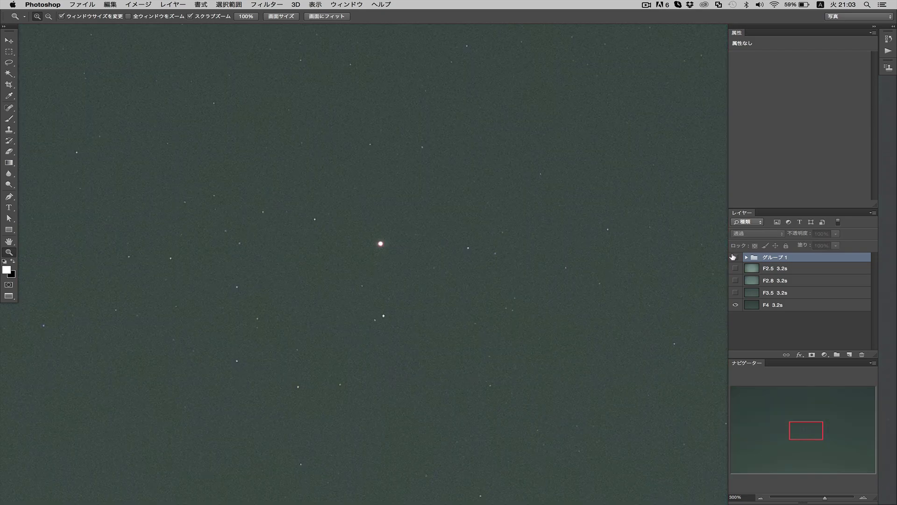
left_click(734, 257)
left_click(733, 257)
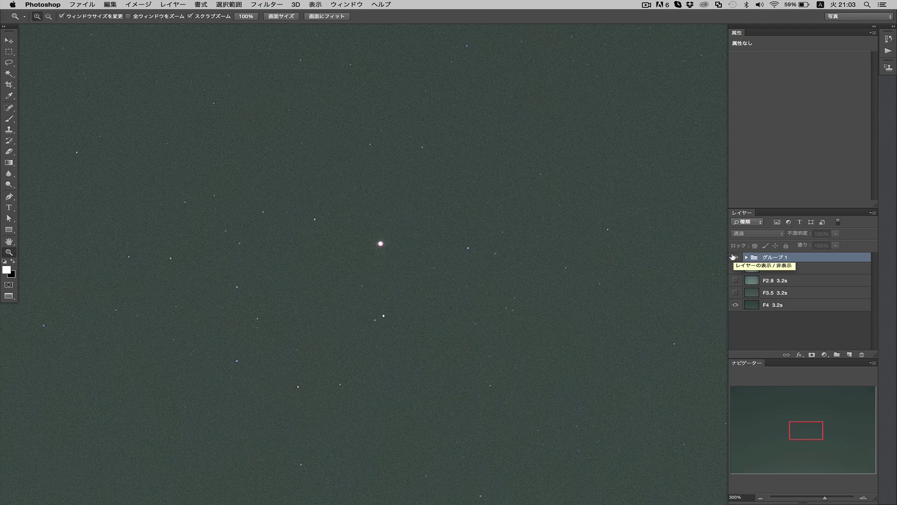
left_click(733, 257)
left_click(733, 257)
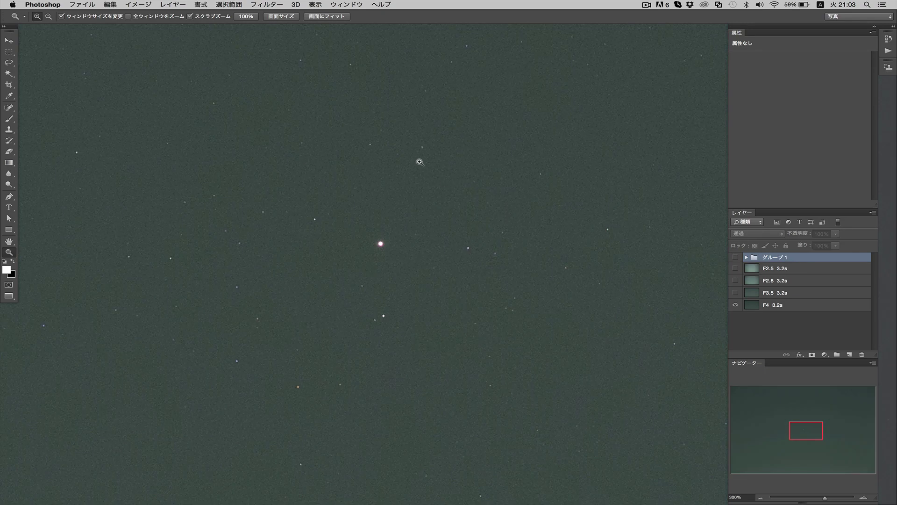
left_click(733, 257)
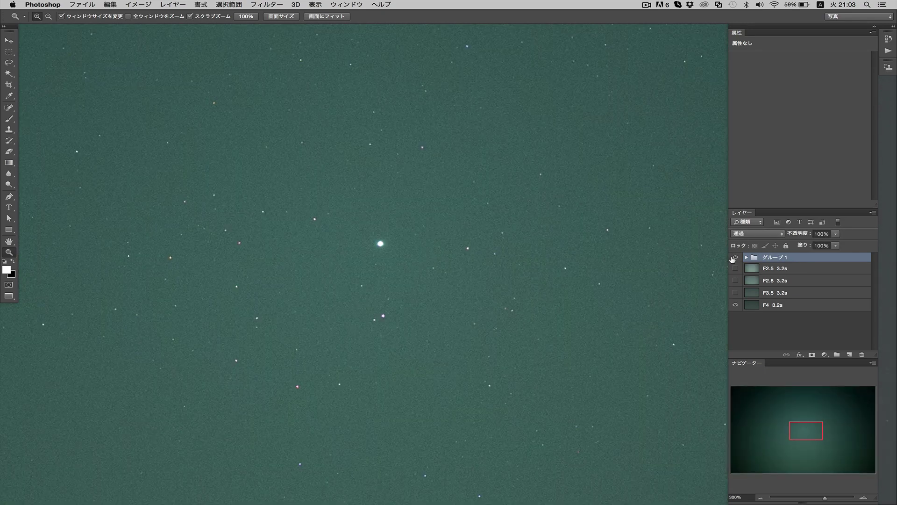
left_click(733, 257)
left_click(733, 257)
left_click(732, 258)
left_click(733, 257)
left_click(733, 258)
left_click(733, 258)
Show the F2.8 3.2s layer and compare it with the F2 group by toggling the group's visibility
left_click(735, 280)
left_click(734, 257)
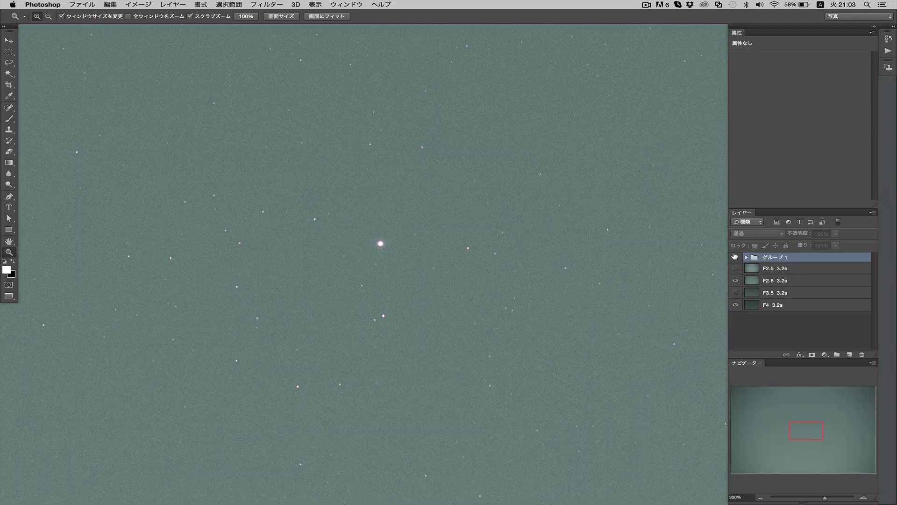
left_click(734, 256)
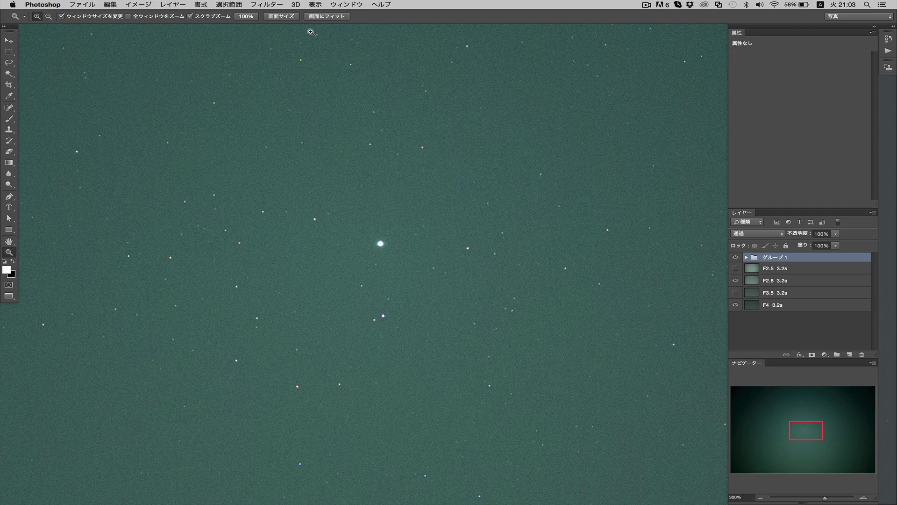
Fit the whole image in view, expand the F2 group and hide its Levels adjustment and F2 3.2s layers
left_click(283, 17)
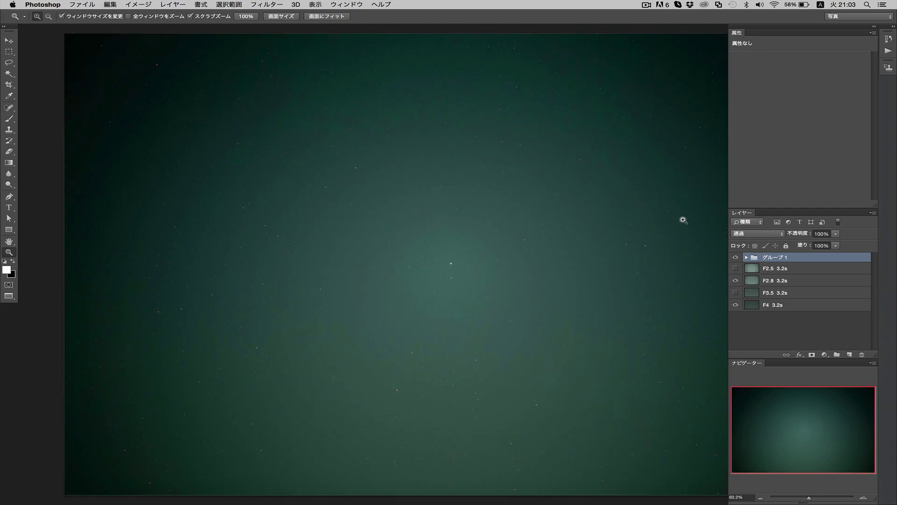
left_click(746, 257)
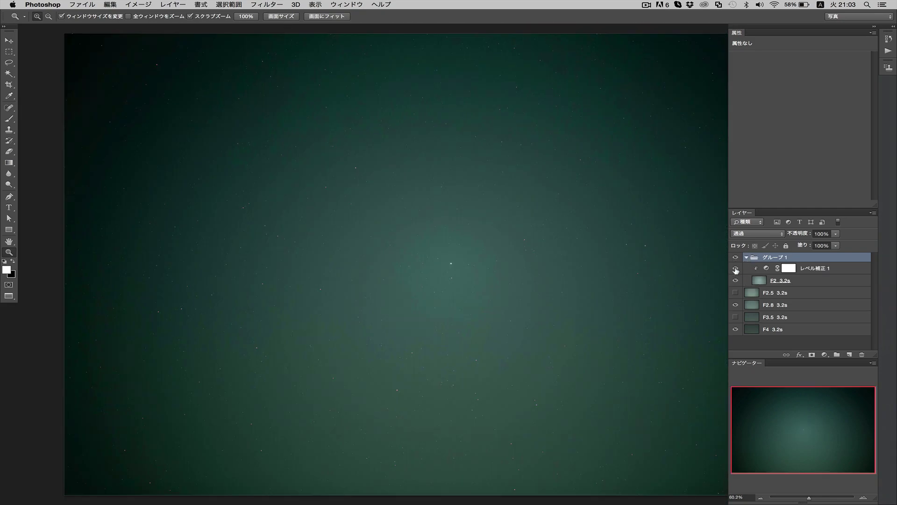
left_click(735, 269)
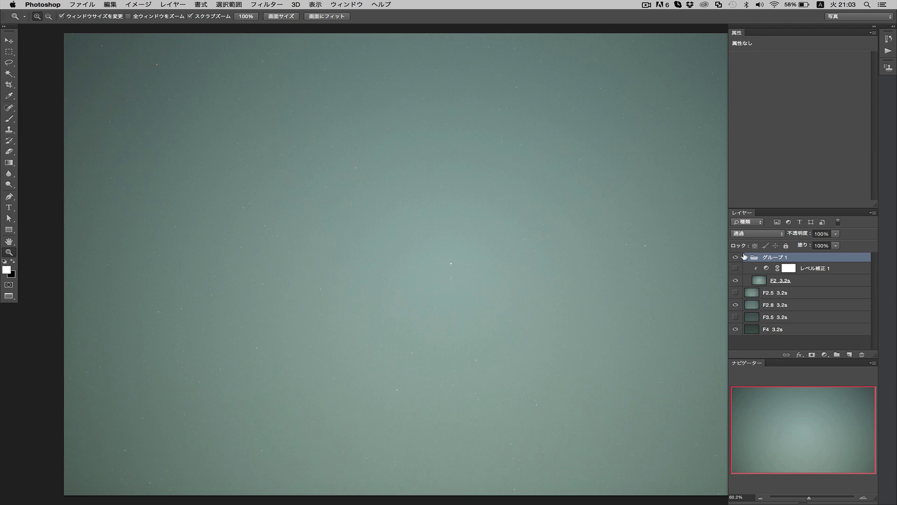
left_click(736, 281)
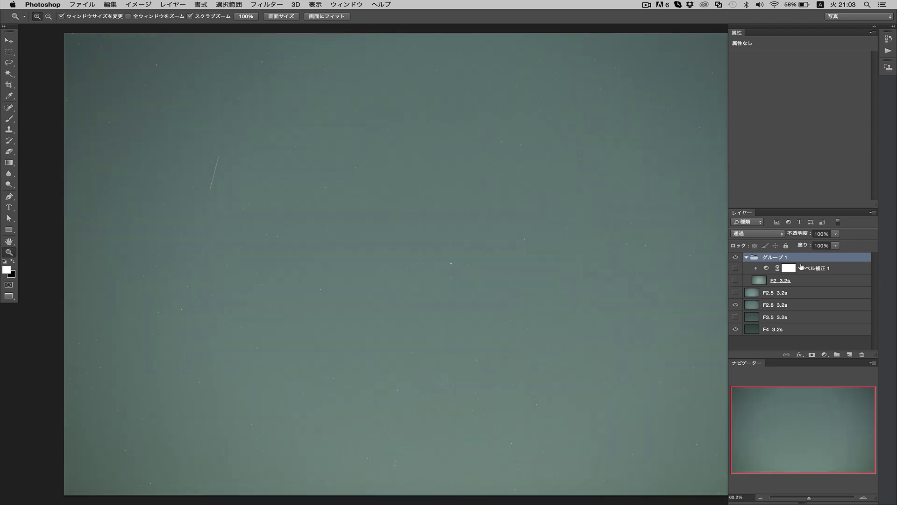
Move the Levels adjustment out of the group to directly above the F2.8 3.2s layer and hide the group
left_click_drag(790, 269, 790, 294)
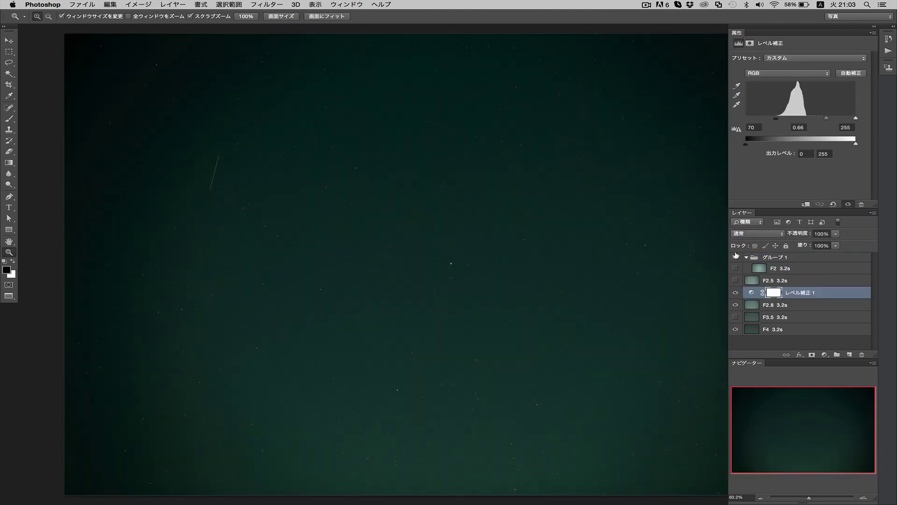
left_click(736, 257)
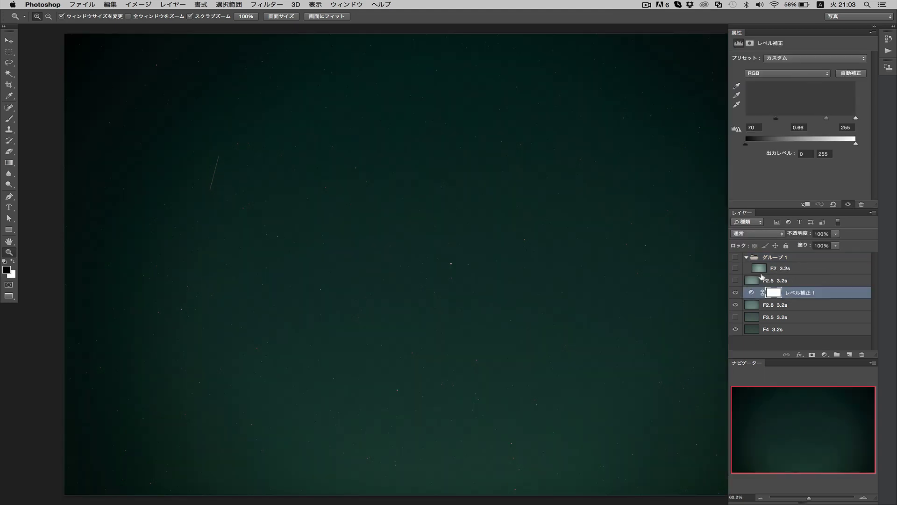
Set the Levels adjustment above F2.8 to black input 54 and white input 212
key("x")
left_click_drag(778, 122, 769, 123)
left_click_drag(855, 120, 838, 122)
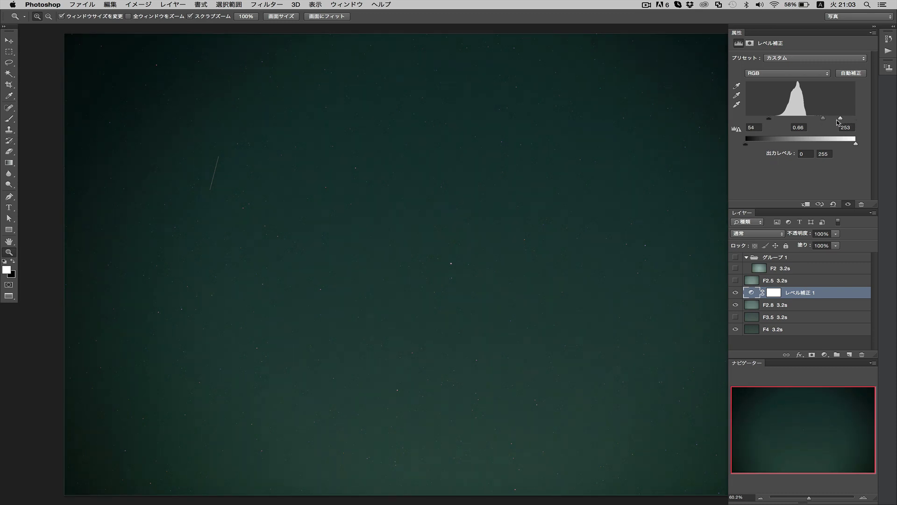
Examine the F2.8 star shapes around the bright central star at 300%
key("super+plus")
key("super+plus")
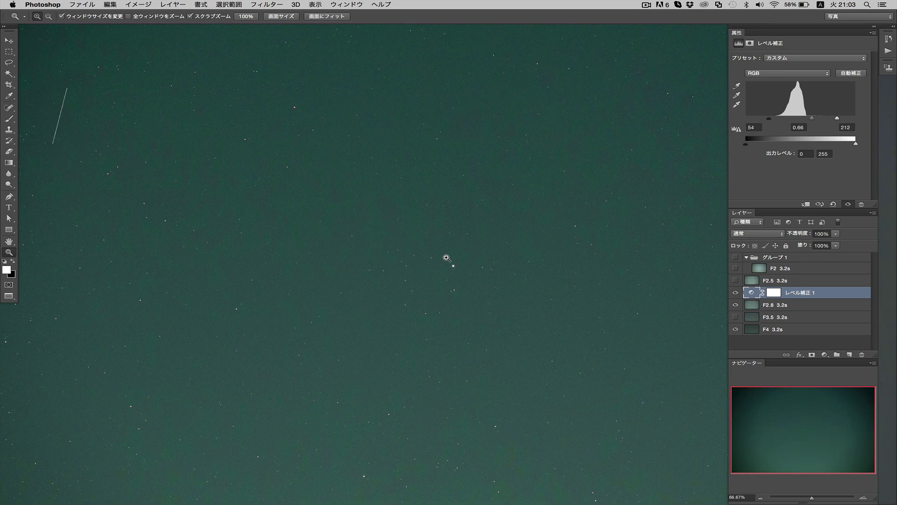
key("super+plus")
left_click(451, 274)
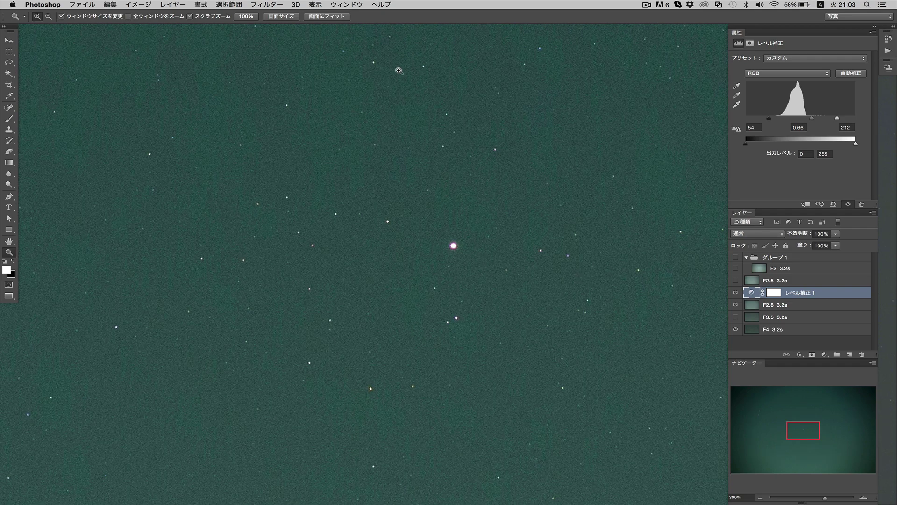
Inspect the F2.8 star shapes and vignetting in the image's upper-left and upper-right corners
left_click(281, 17)
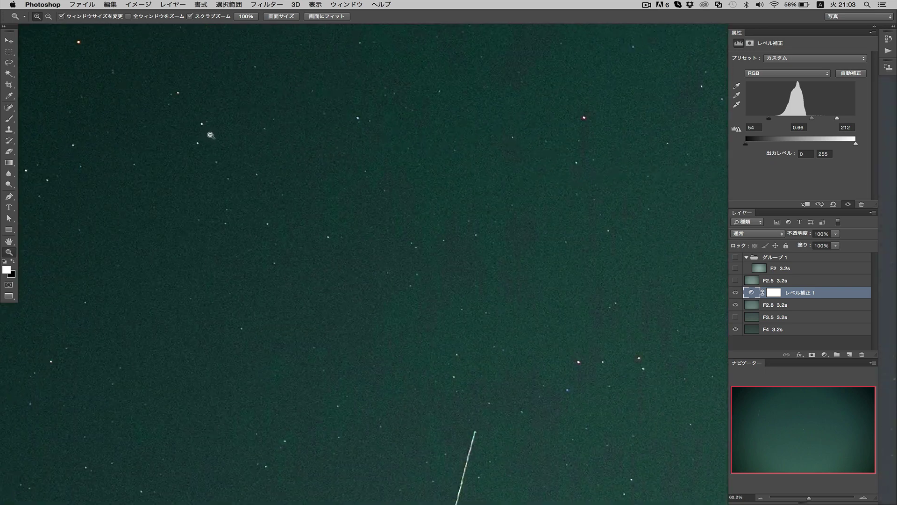
left_click_drag(143, 95, 141, 98)
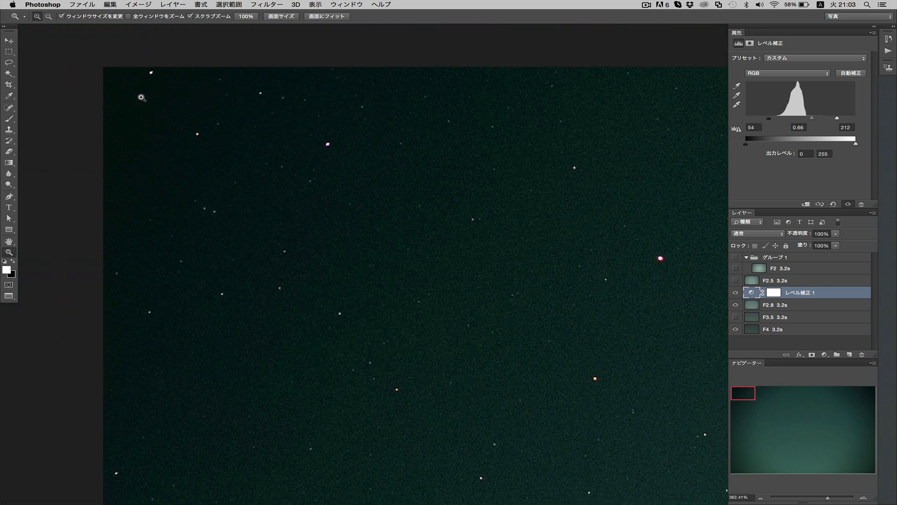
left_click(246, 17)
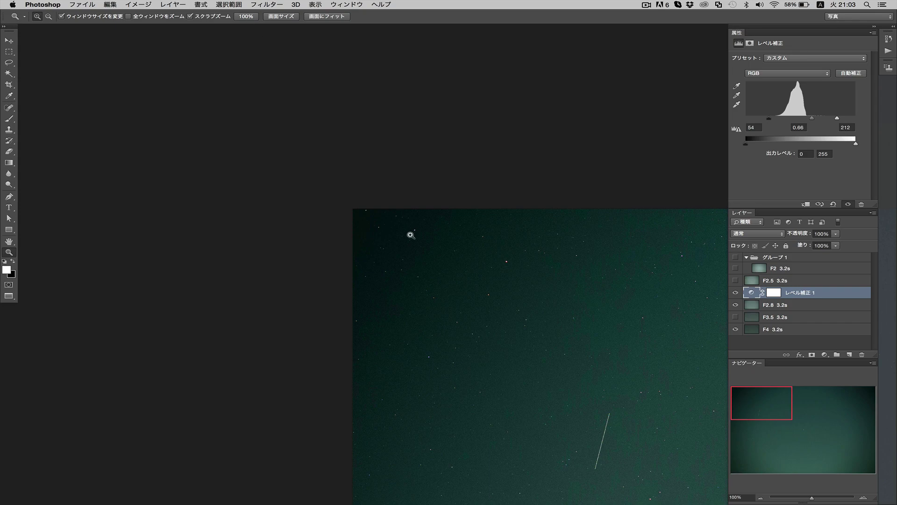
scroll(410, 234, "right", 15)
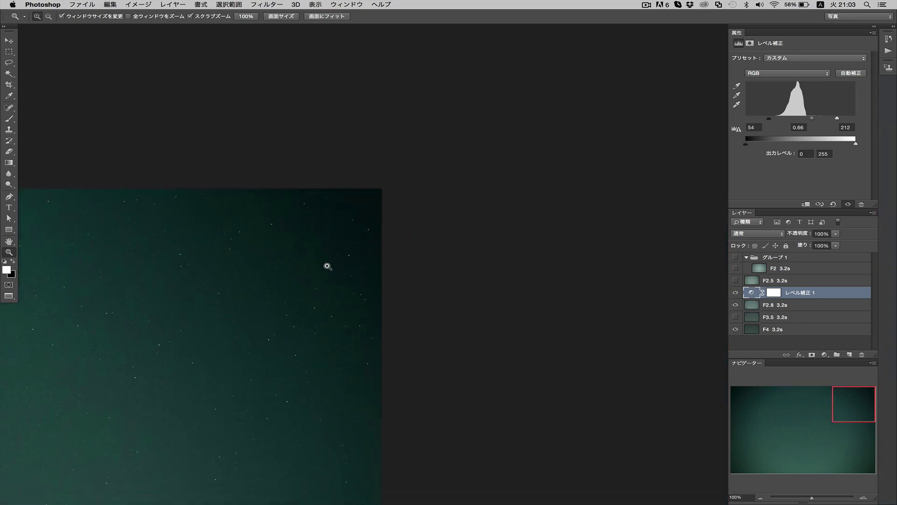
Inspect the F2.8 star shapes at 300% from the image's upper-right corner along the edge to the lower-right corner
left_click(328, 266)
left_click(328, 266)
scroll(327, 266, "down", 15)
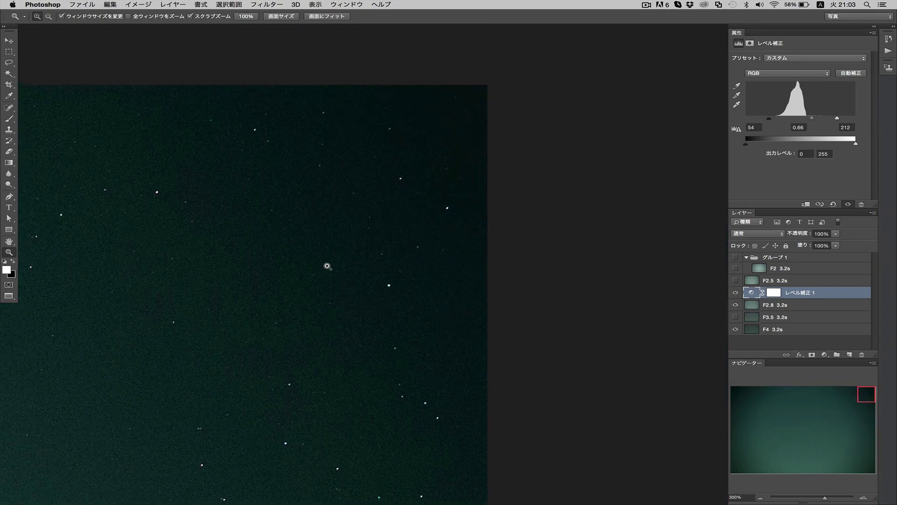
scroll(328, 266, "down", 15)
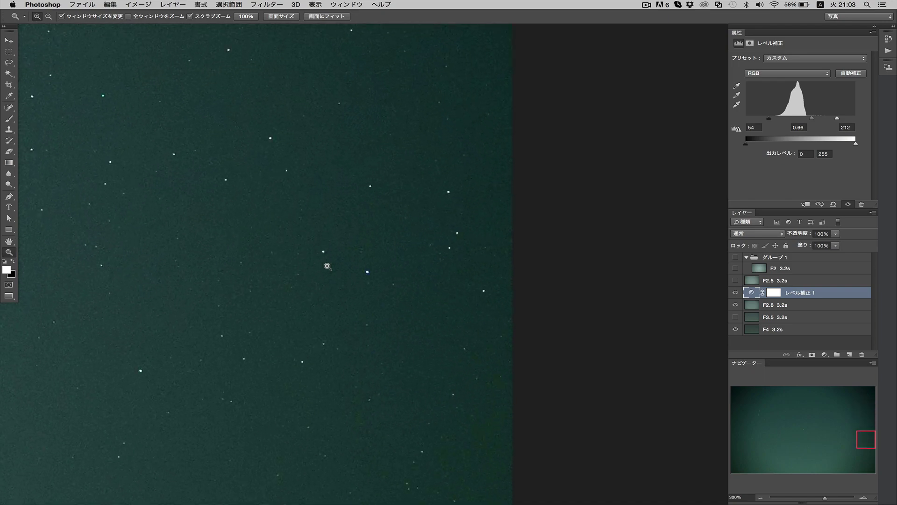
scroll(327, 266, "down", 10)
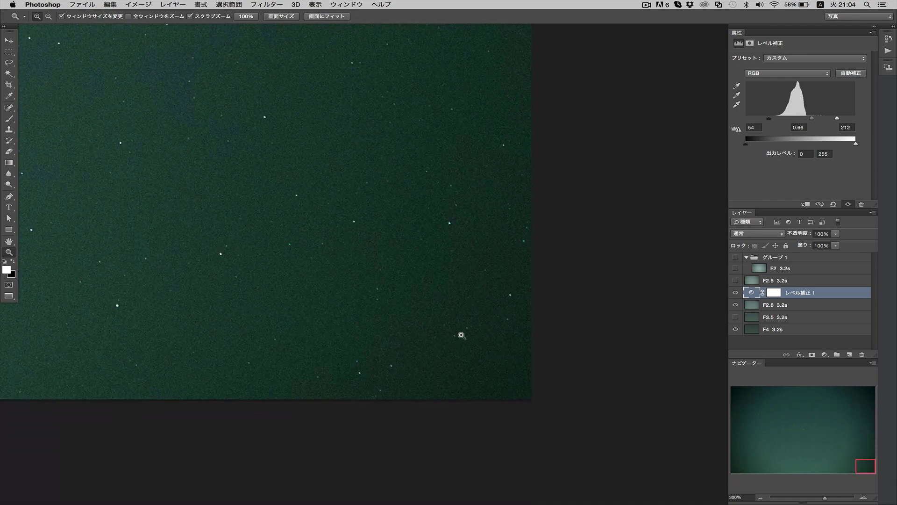
Hide the Levels adjustment, show the group containing F2 3.2s, and move the adjustment into it directly above that layer
left_click(735, 292)
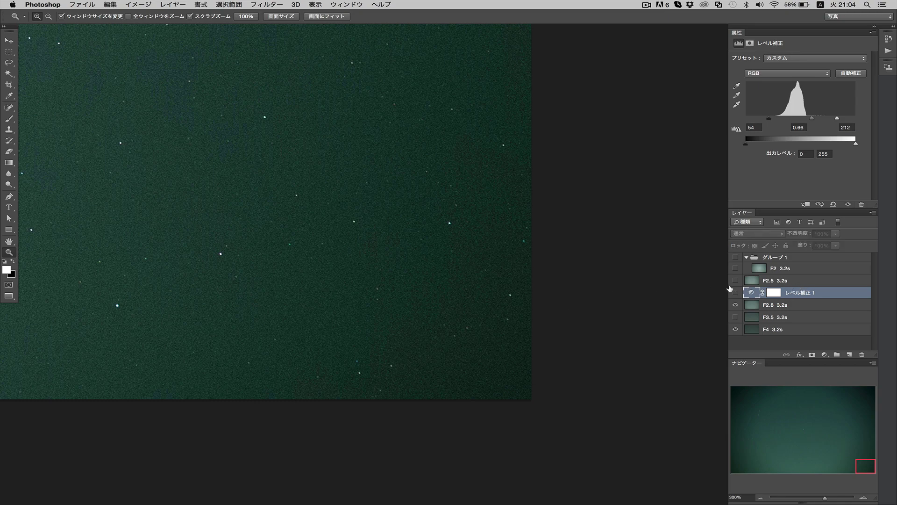
left_click(735, 269)
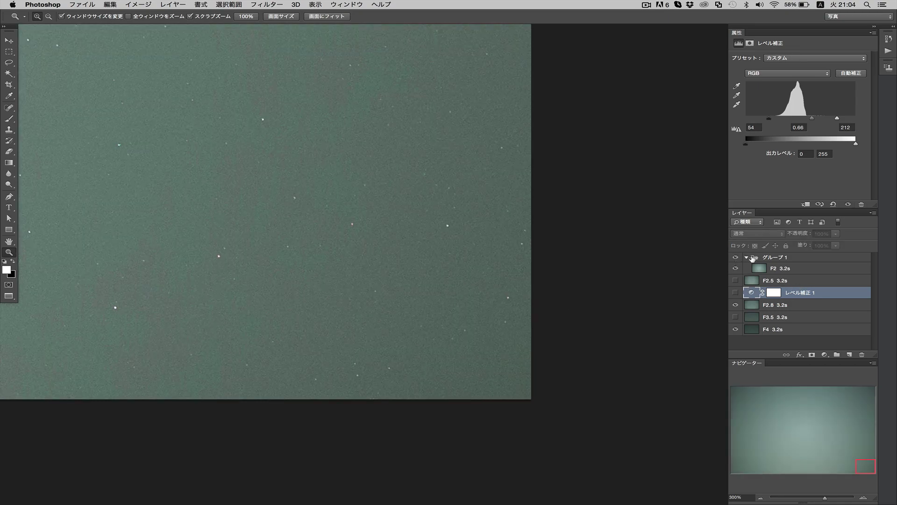
left_click(782, 268)
left_click_drag(789, 292, 796, 268)
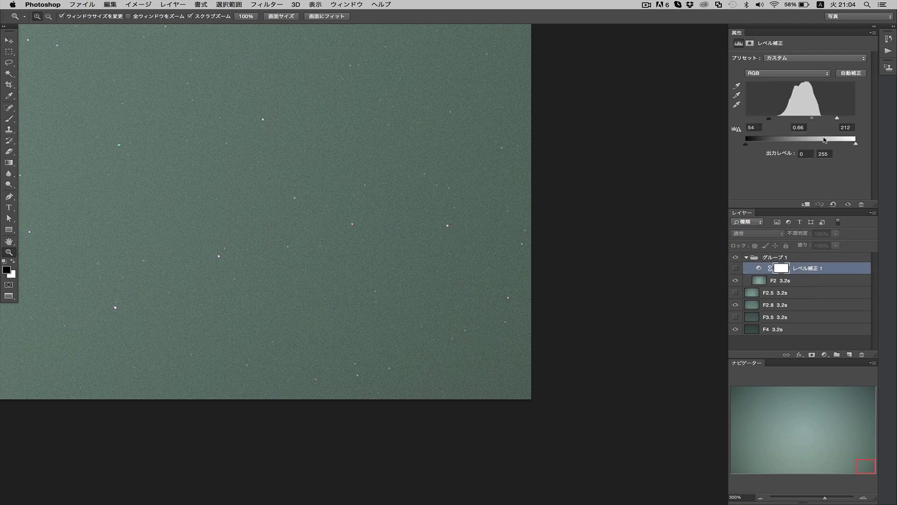
Set the Levels adjustment above F2 to black input 72, midtone 1.00 and white input 255, comparing the image with and without it
left_click_drag(837, 118, 858, 117)
left_click_drag(769, 119, 777, 119)
left_click(735, 268)
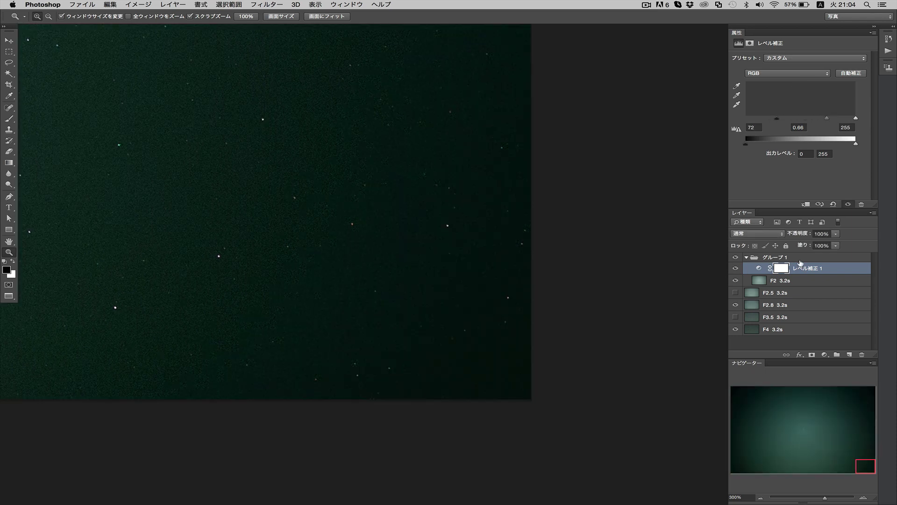
left_click(800, 264)
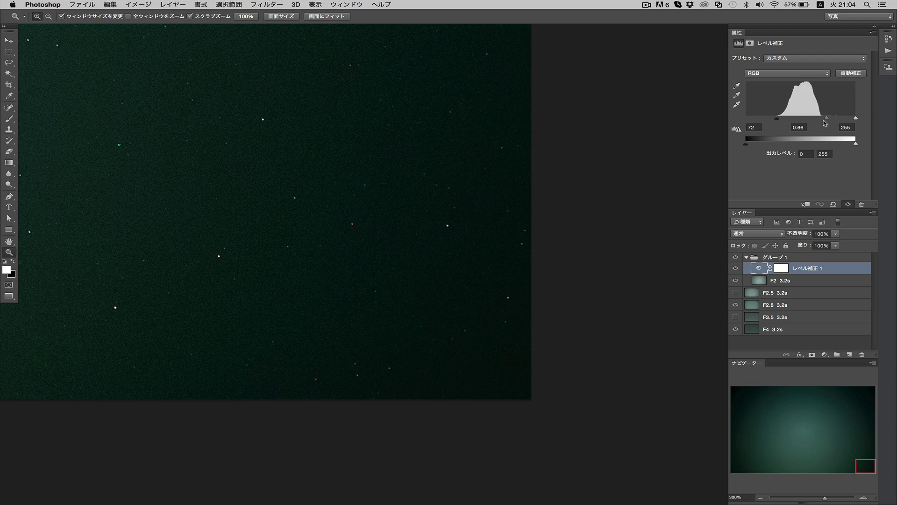
left_click_drag(826, 119, 817, 119)
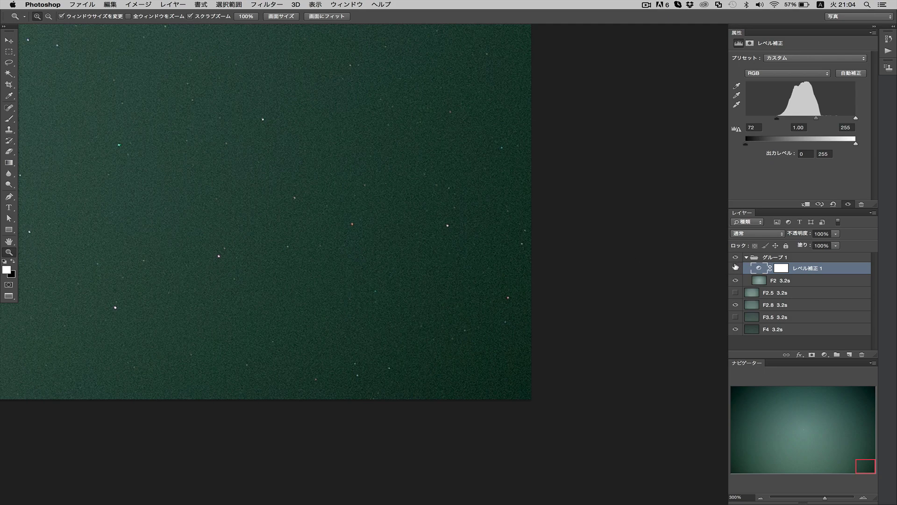
left_click(735, 267)
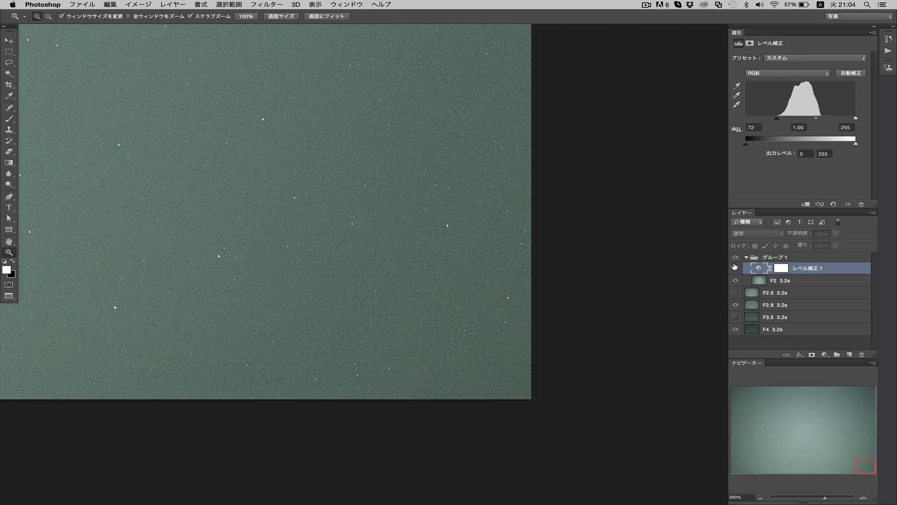
left_click(734, 268)
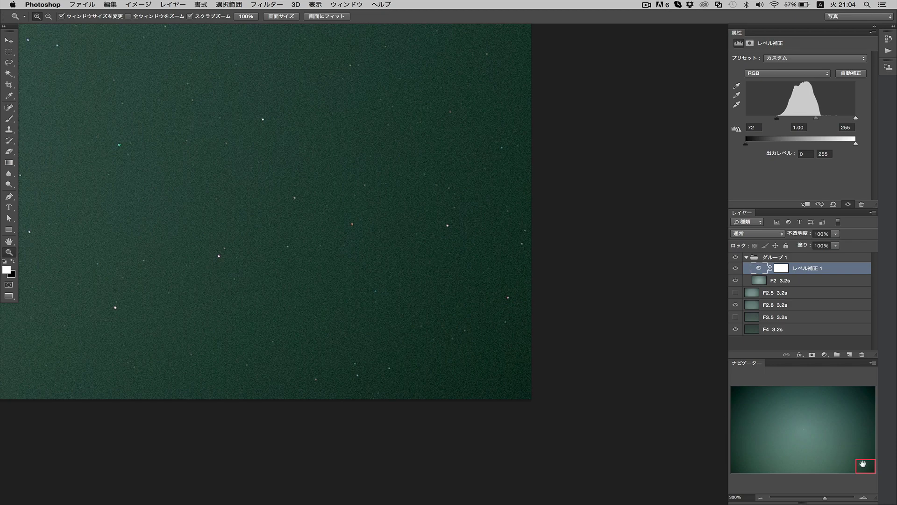
Examine the F2 star shapes and vignetting in the image's upper-right, upper-left and lower-left corners at up to 700%
left_click_drag(863, 463, 857, 393)
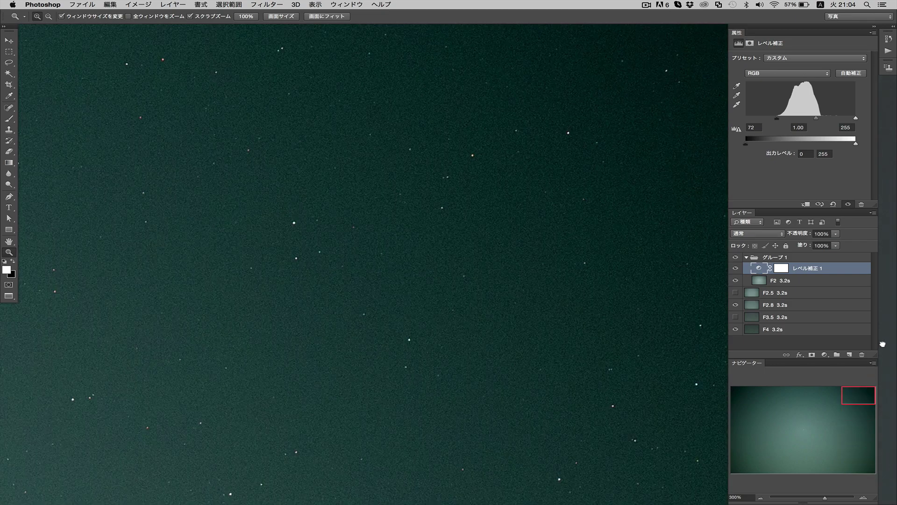
key("Home")
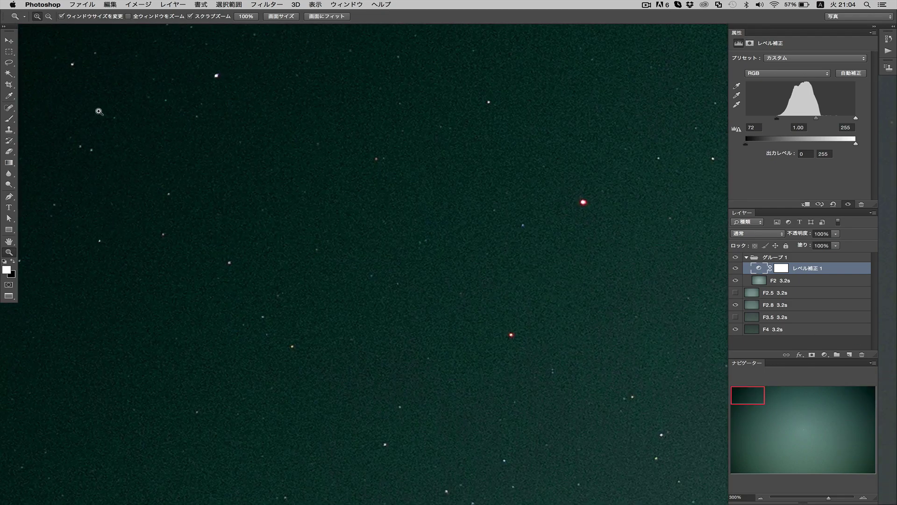
left_click(242, 109)
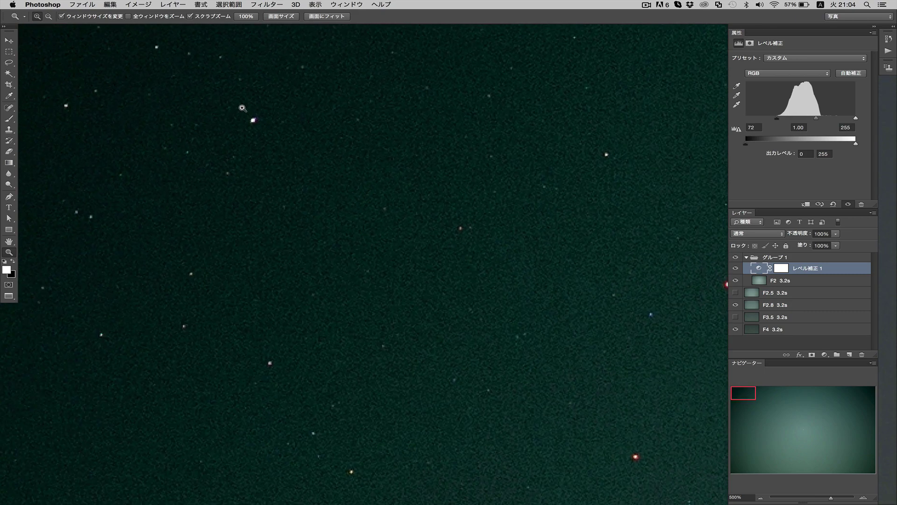
left_click(242, 109)
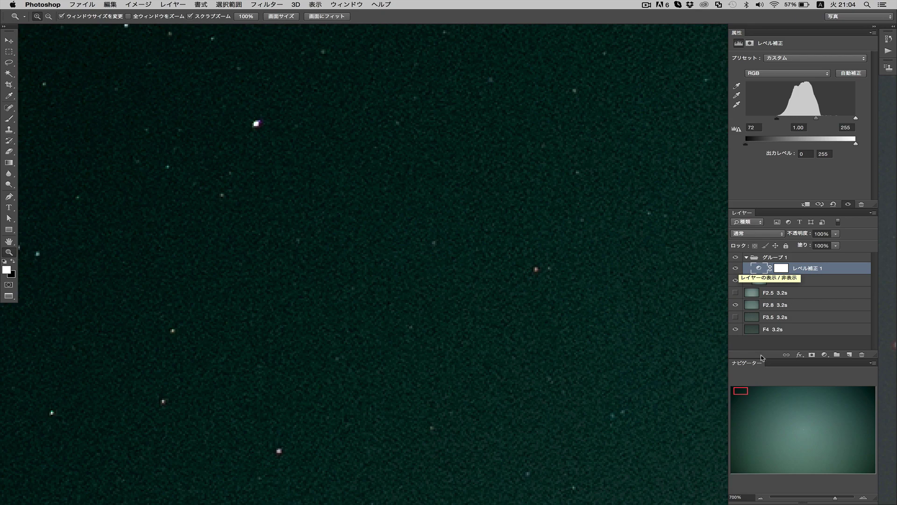
left_click_drag(740, 385, 728, 503)
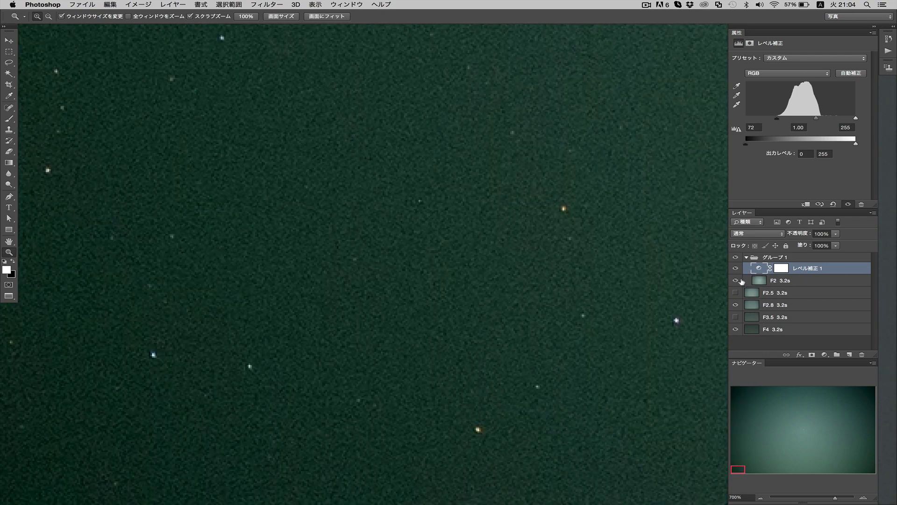
Hide the group and inspect the F2.8 stars without Levels, from the full frame up to 400%
left_click(736, 256)
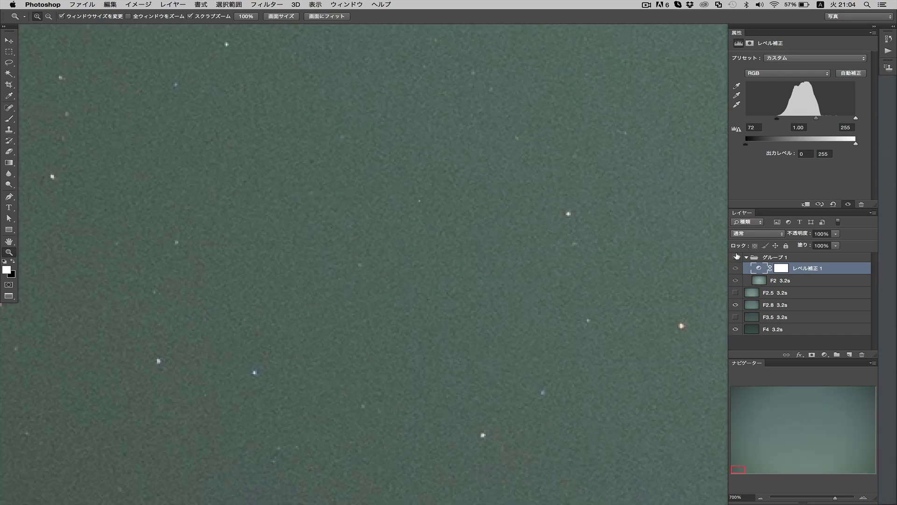
left_click(288, 17)
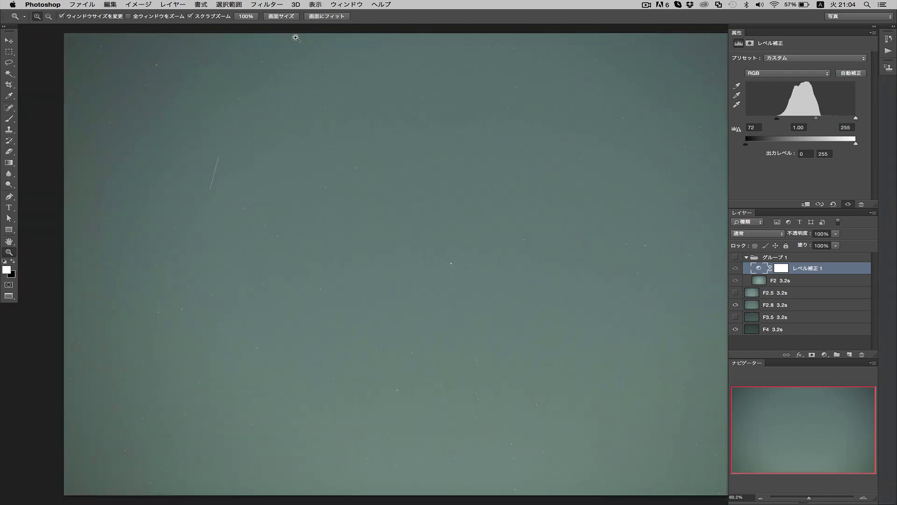
left_click(374, 199)
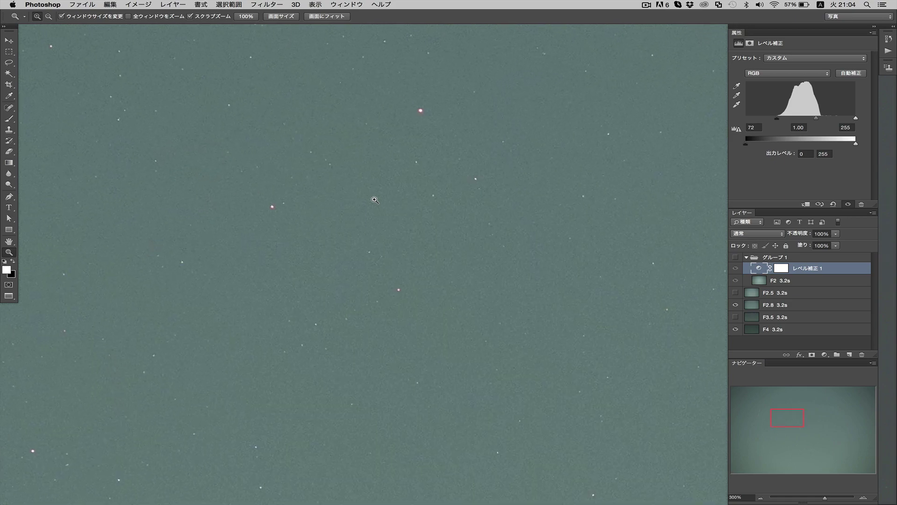
left_click(374, 199)
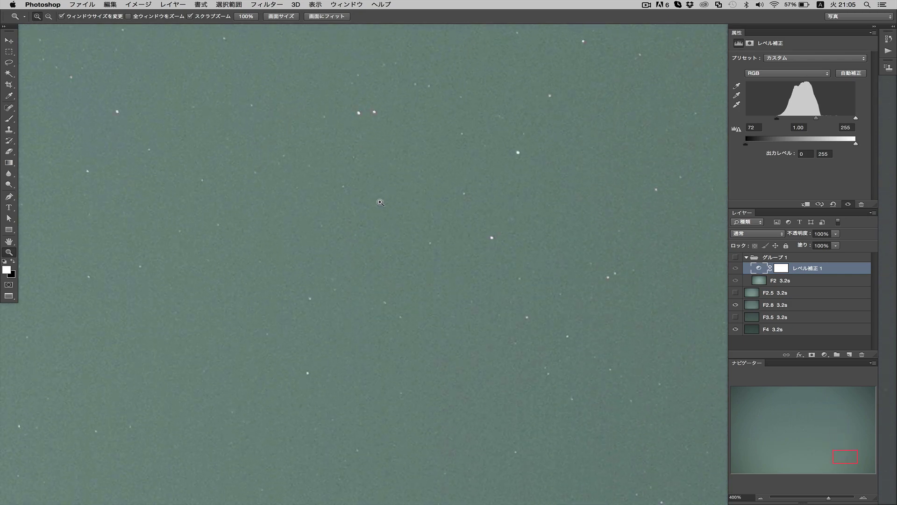
Collapse the group and replace the visible F2.8 layer with F2.5 3.2s, viewing the entire frame
left_click(744, 254)
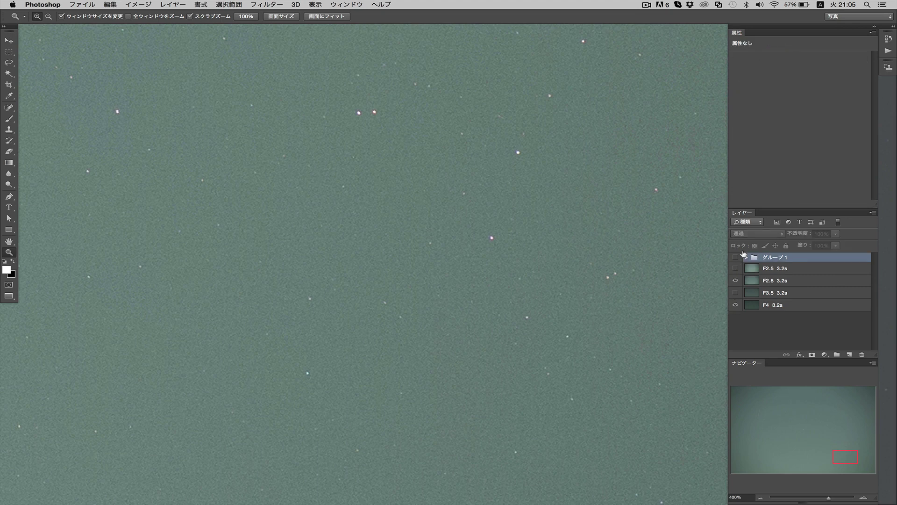
left_click(735, 280)
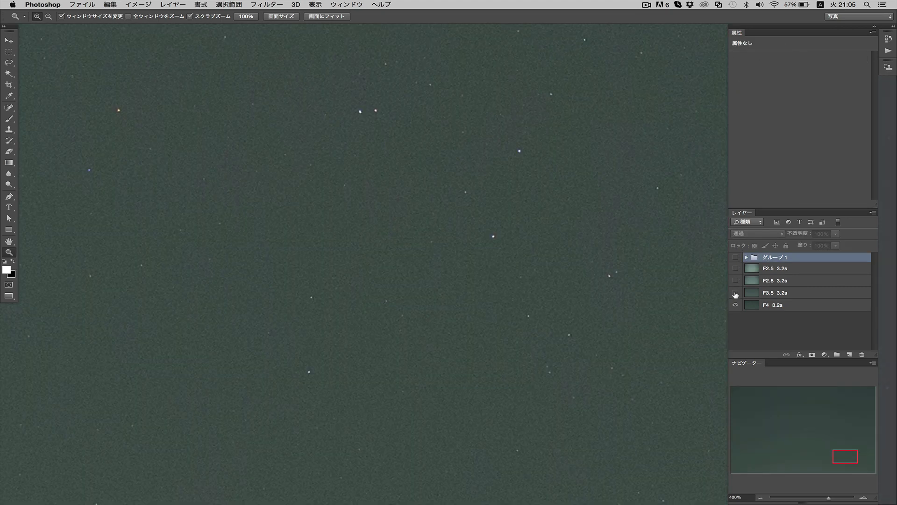
left_click(735, 268)
left_click(281, 16)
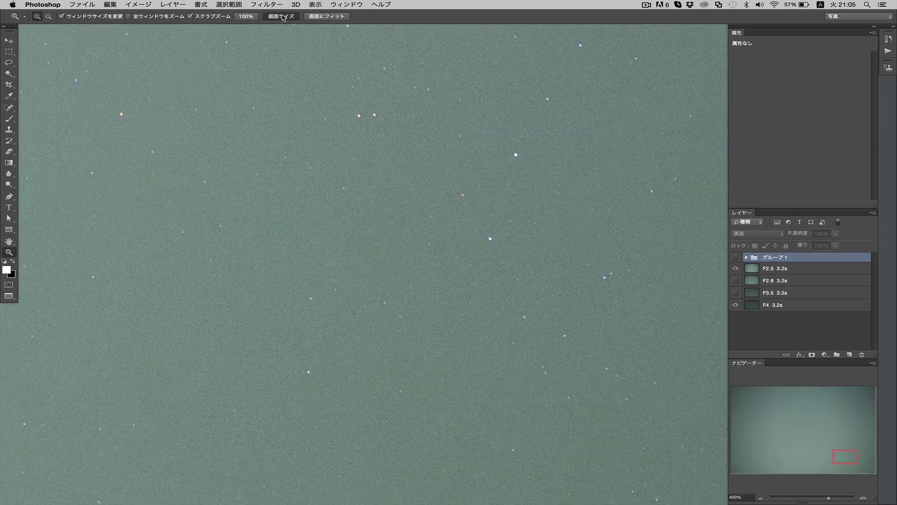
left_click(538, 231, "alt")
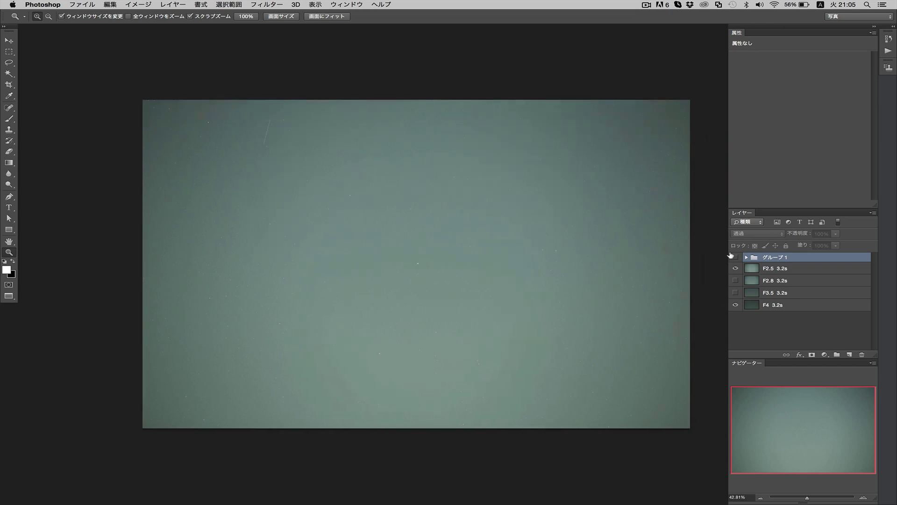
Compare the vignetting of F2.5 against F4 across the full frame by toggling the F2.5 layer's visibility
left_click(736, 267)
left_click(735, 267)
left_click(736, 267)
left_click(736, 266)
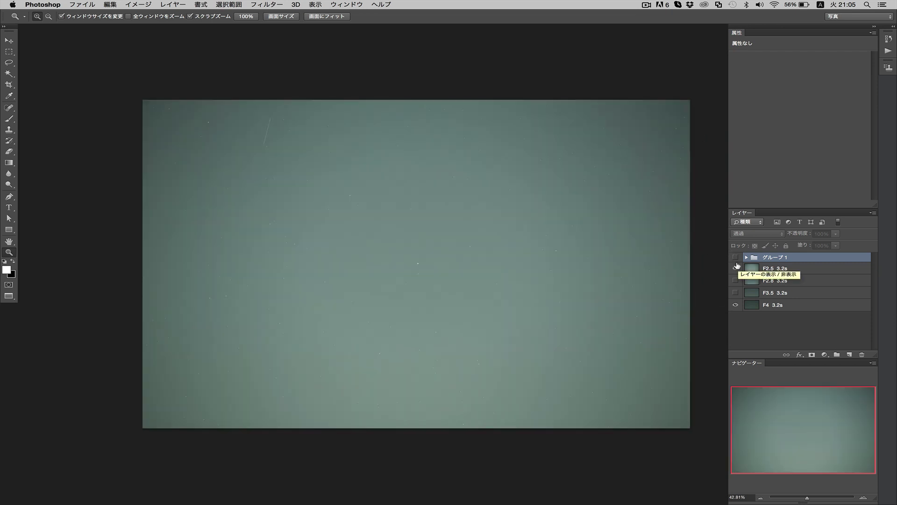
left_click(736, 267)
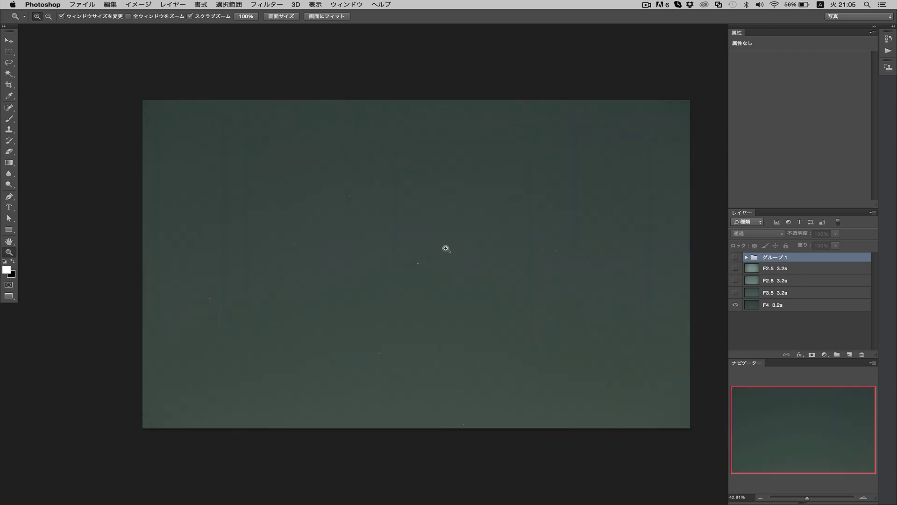
left_click(735, 267)
Show the group's F2 layer with its Levels adjustment in place of the F2.5 layer
left_click(746, 257)
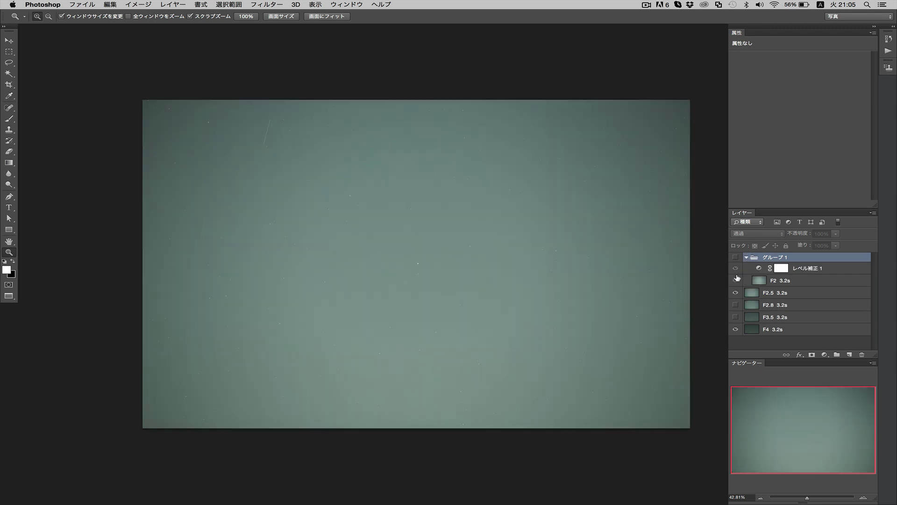
left_click(736, 280)
left_click(736, 268)
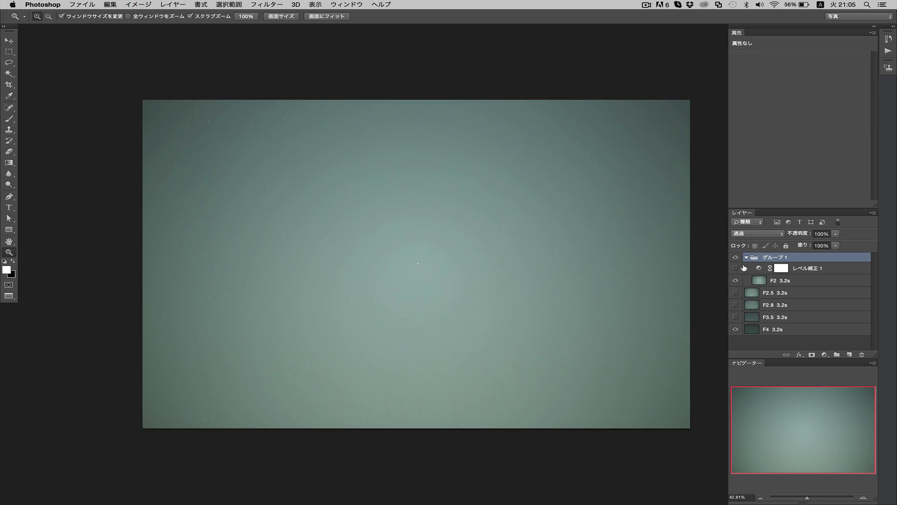
left_click(735, 268)
Set the Levels above F2 to black input 57 and midtone 0.86, check the centre at 100%, and hide the adjustment
left_click(758, 268)
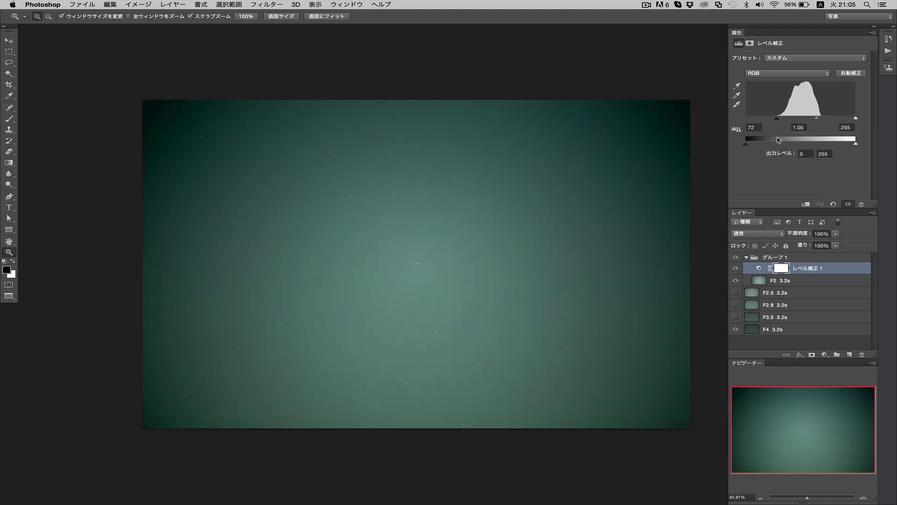
left_click_drag(778, 120, 817, 121)
left_click(415, 245)
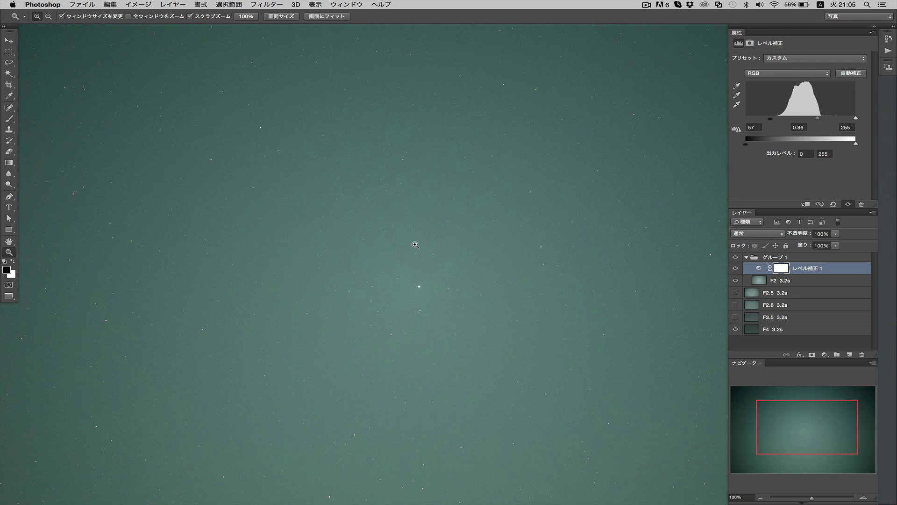
left_click(736, 268)
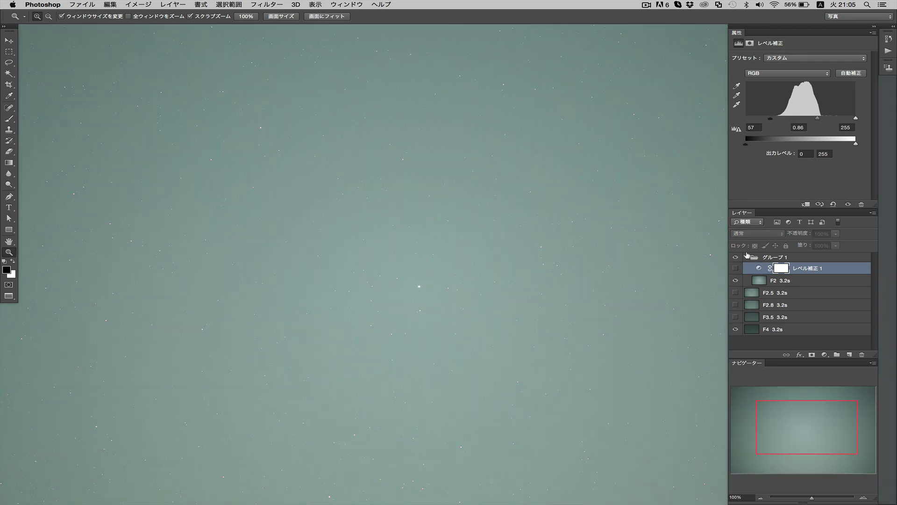
Ungroup the F2 layer group and delete the Levels adjustment layer
left_click(745, 257)
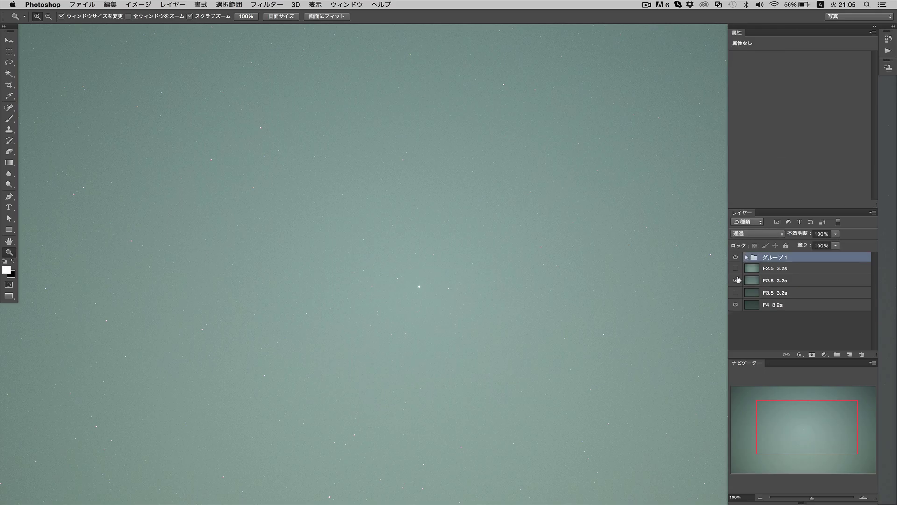
left_click(746, 257)
right_click(782, 256)
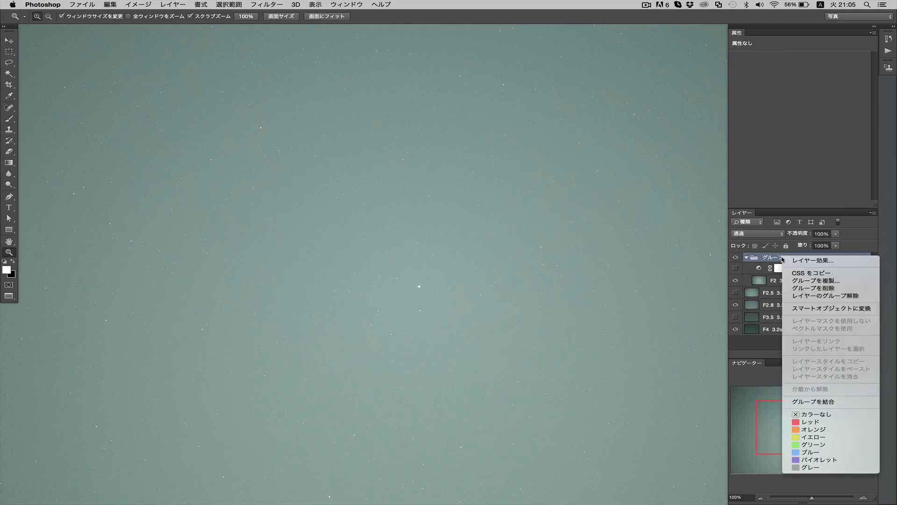
left_click(797, 296)
left_click(801, 258)
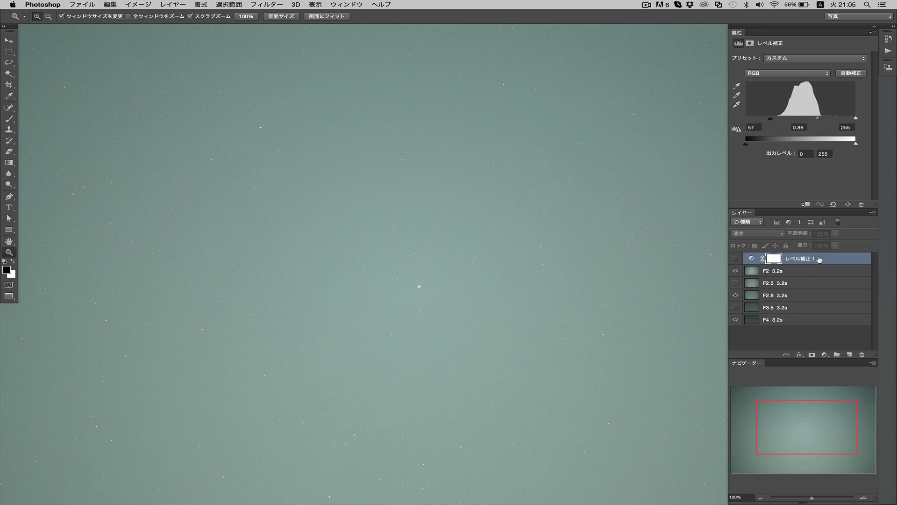
left_click_drag(819, 259, 862, 355)
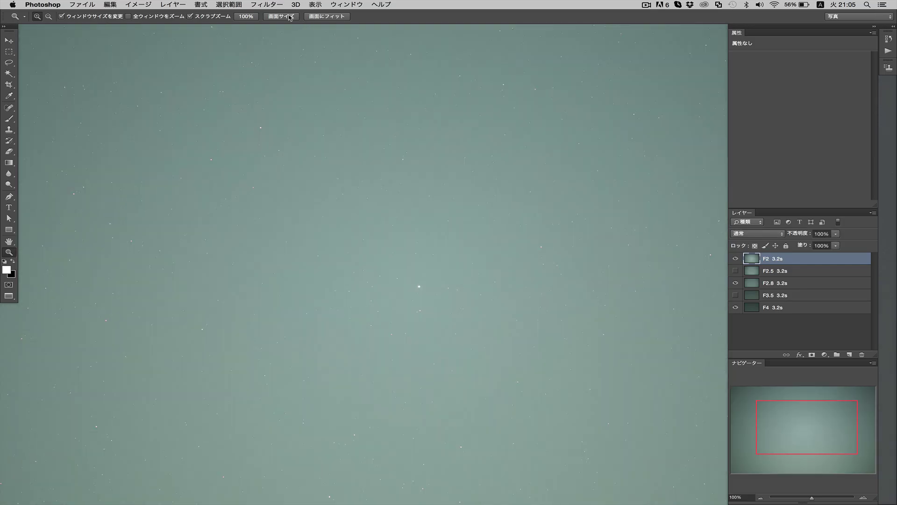
Compare the vignetting of F2 against F2.8 across the full frame by toggling the F2 layer's visibility, finishing with F2 hidden
left_click(290, 16)
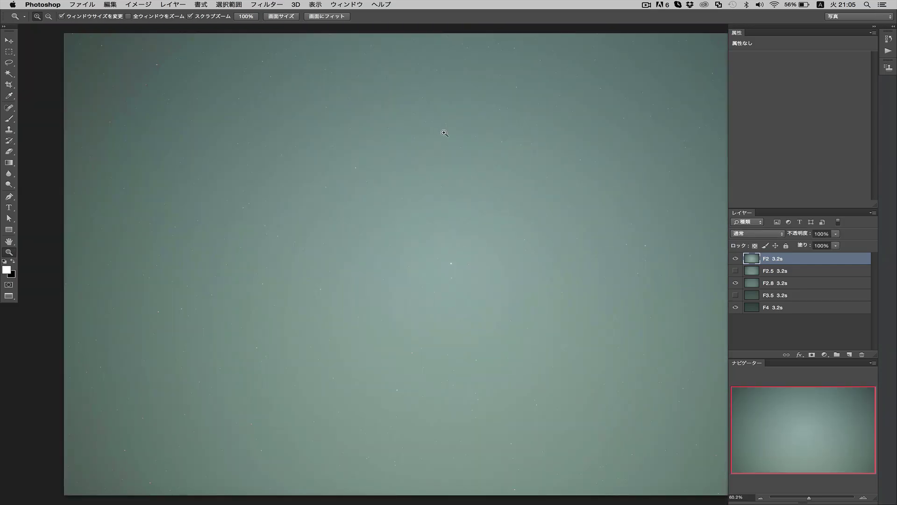
scroll(470, 184, "down", 3)
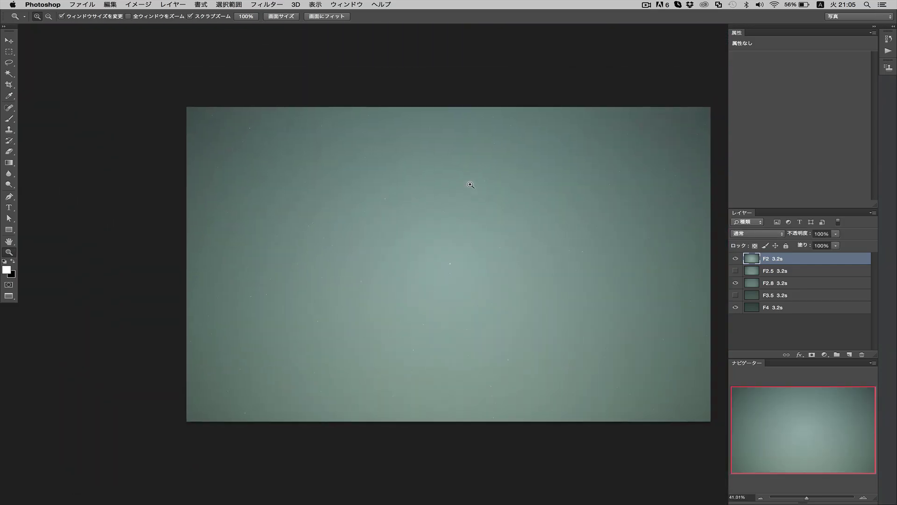
left_click(734, 259)
left_click(734, 258)
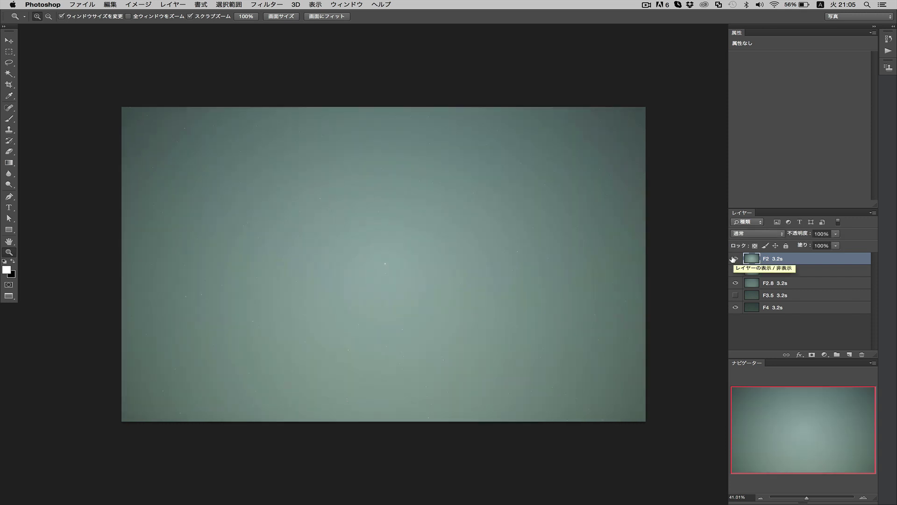
left_click(734, 258)
left_click(734, 258)
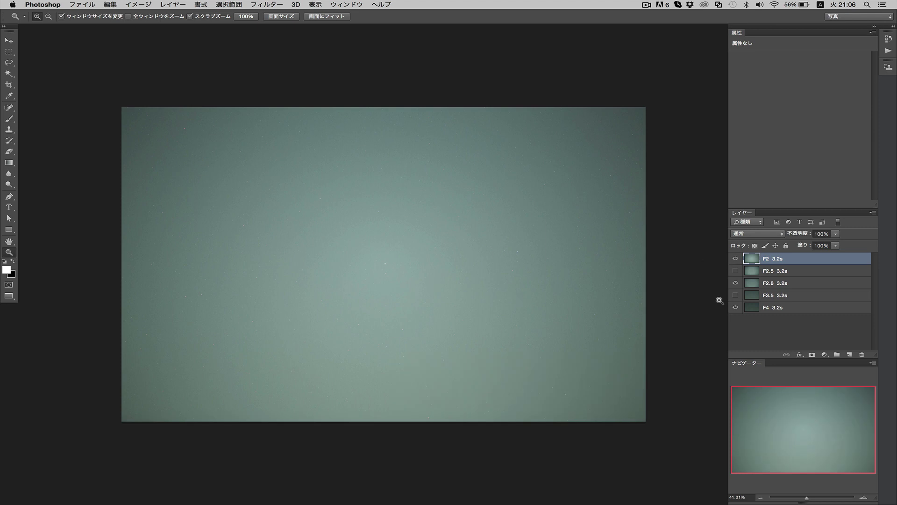
left_click(732, 259)
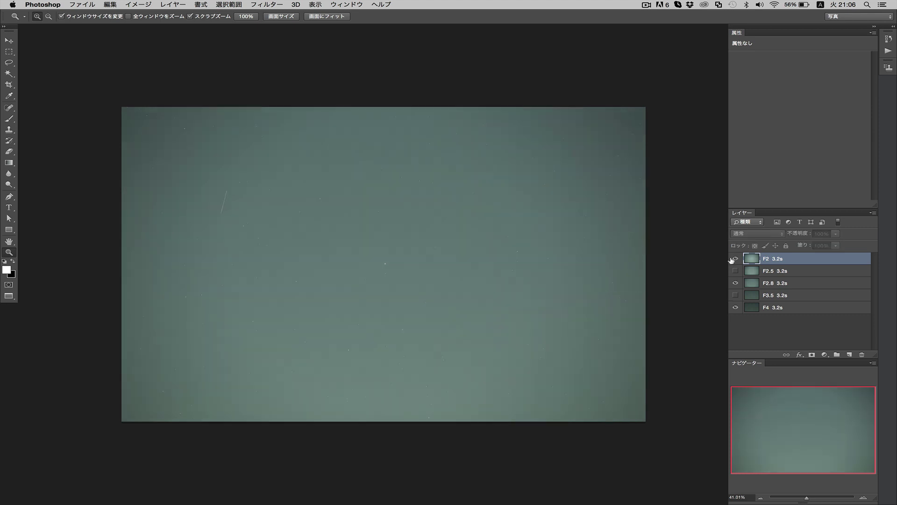
left_click(733, 259)
left_click(733, 259)
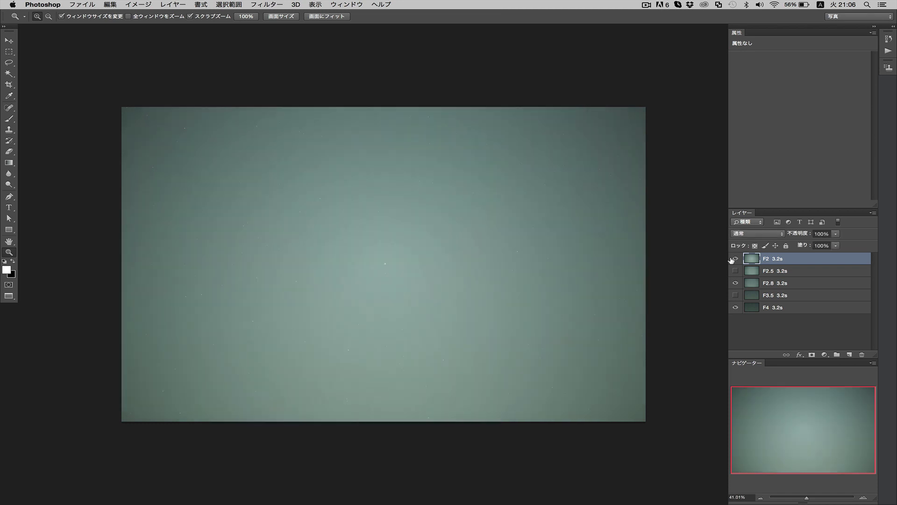
left_click(732, 259)
left_click(732, 259)
left_click(732, 259)
left_click(733, 259)
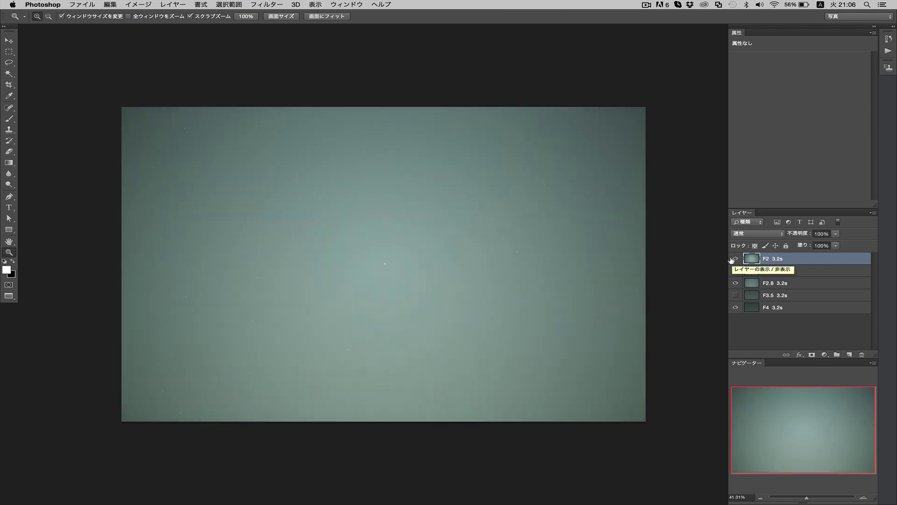
left_click(733, 259)
Compare F2 against F2.8 in the image's upper-right corner at 300% by toggling the F2 layer's visibility
left_click(572, 136)
left_click_drag(572, 136, 572, 136)
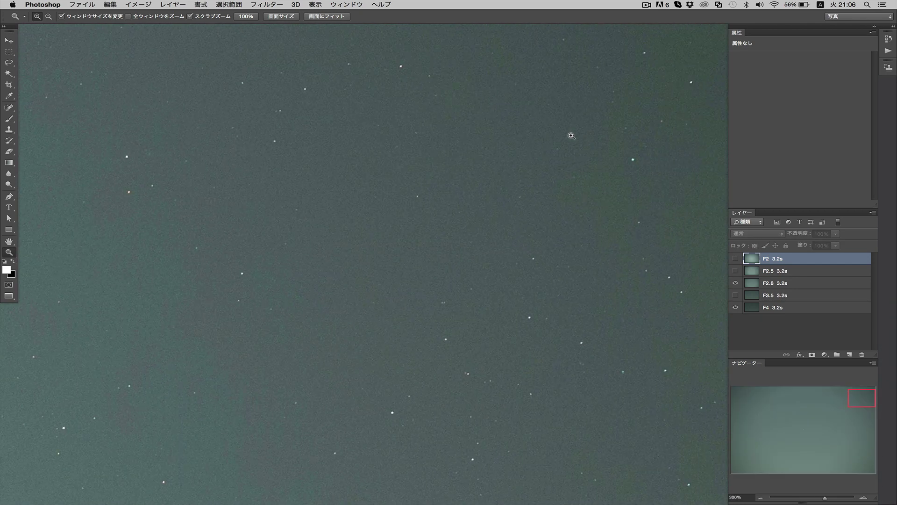
left_click(572, 136)
left_click(735, 258)
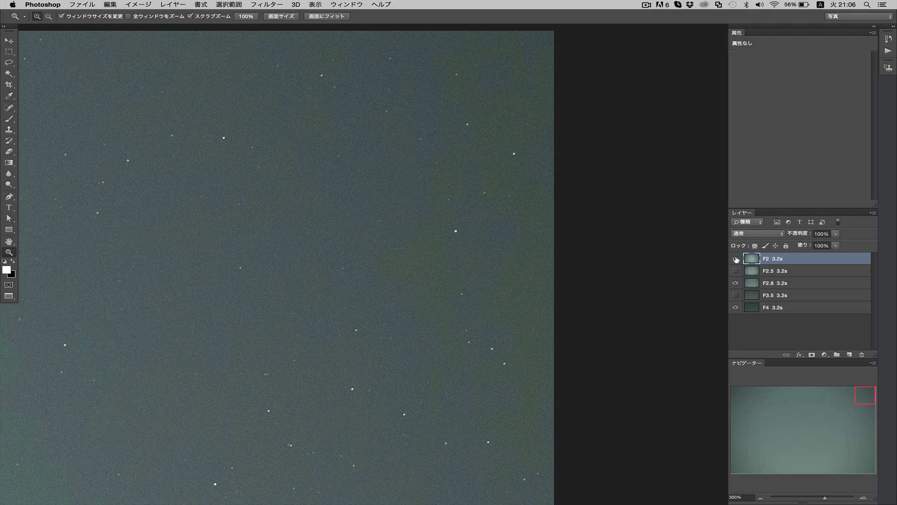
left_click(736, 259)
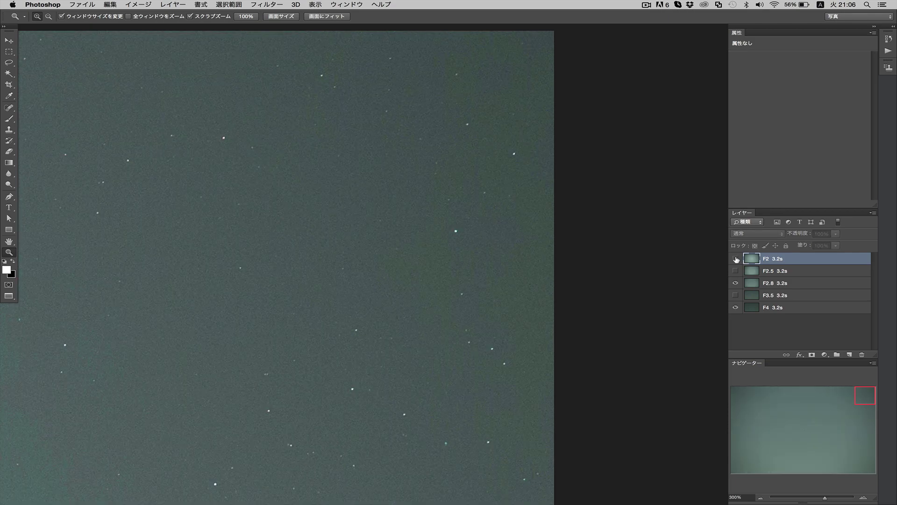
Examine the F2.8 shot over the full frame and at 100% around the upper centre
left_click(288, 16)
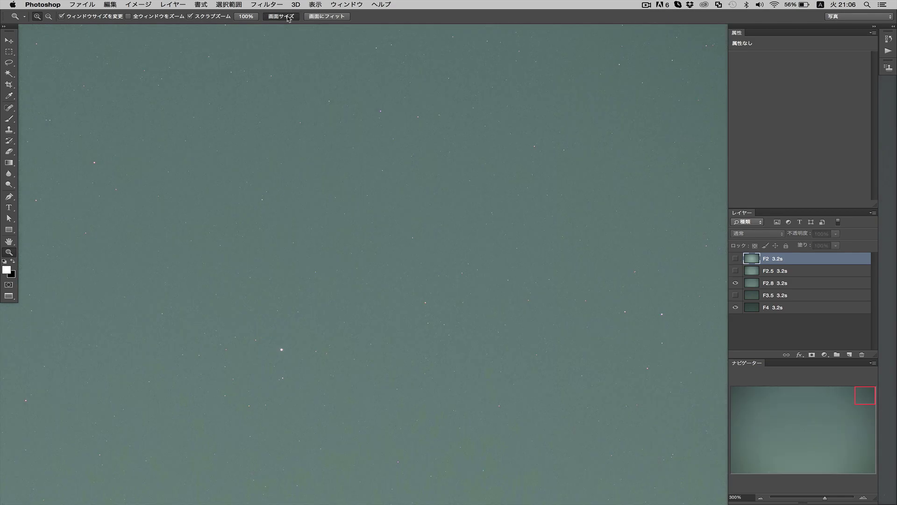
left_click(349, 185, "alt")
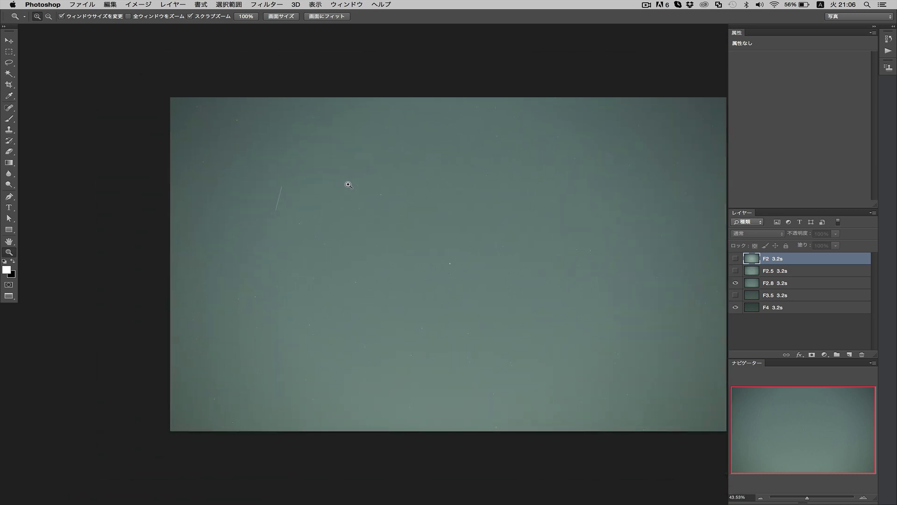
left_click(372, 199)
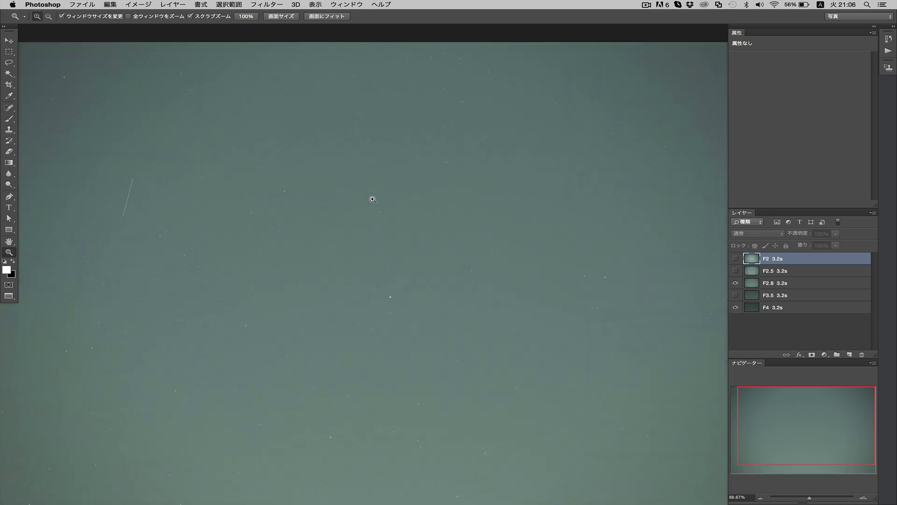
left_click(372, 199)
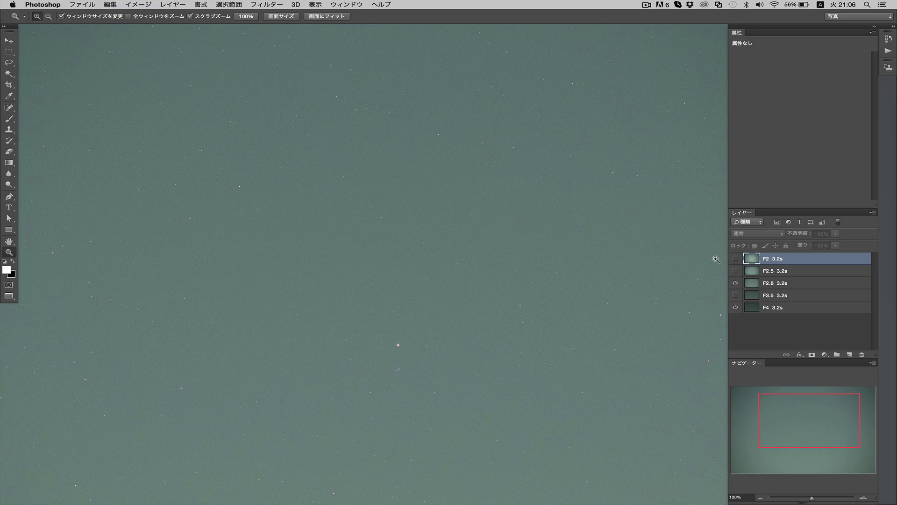
left_click(280, 16)
left_click(380, 117, "alt")
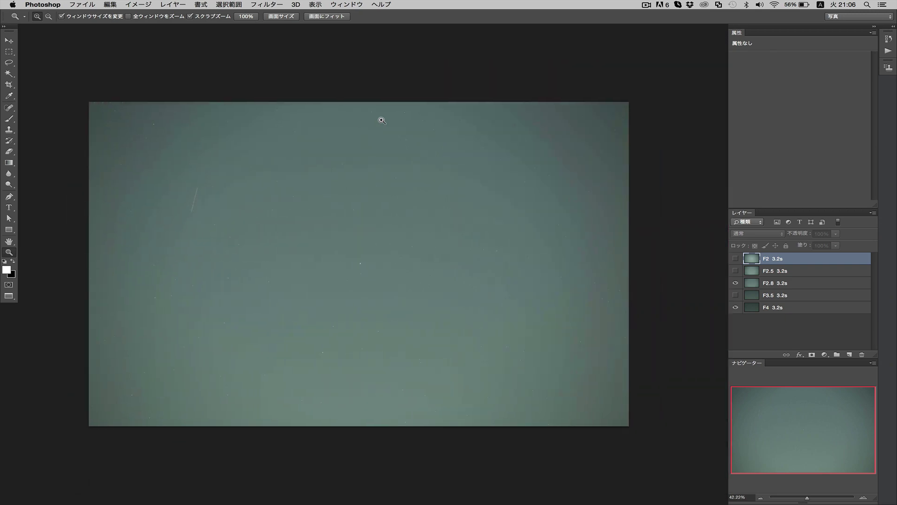
Compare the bright star near the centre in F2 and F2.8 at 500% by toggling the F2 layer's visibility
left_click(289, 260)
left_click(290, 262)
left_click(289, 263)
left_click(289, 263)
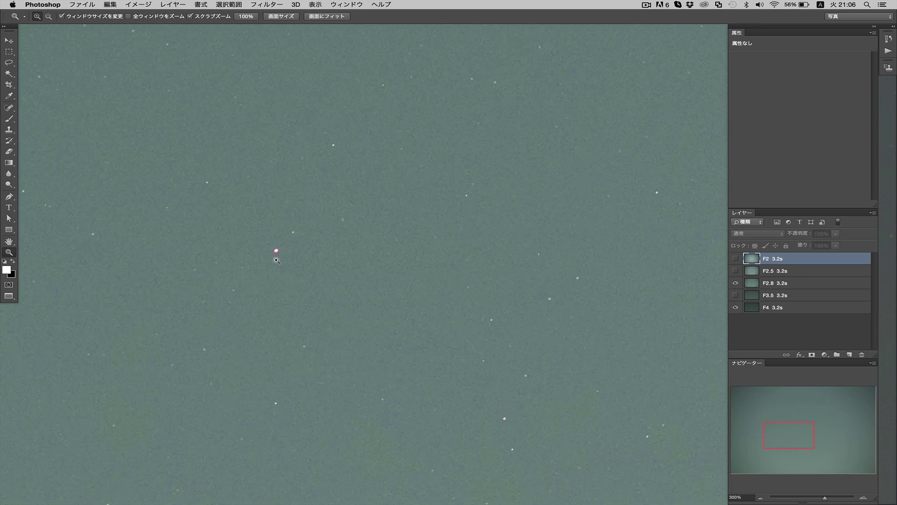
left_click(277, 260)
left_click(277, 257)
left_click(736, 259)
left_click(735, 259)
left_click(736, 259)
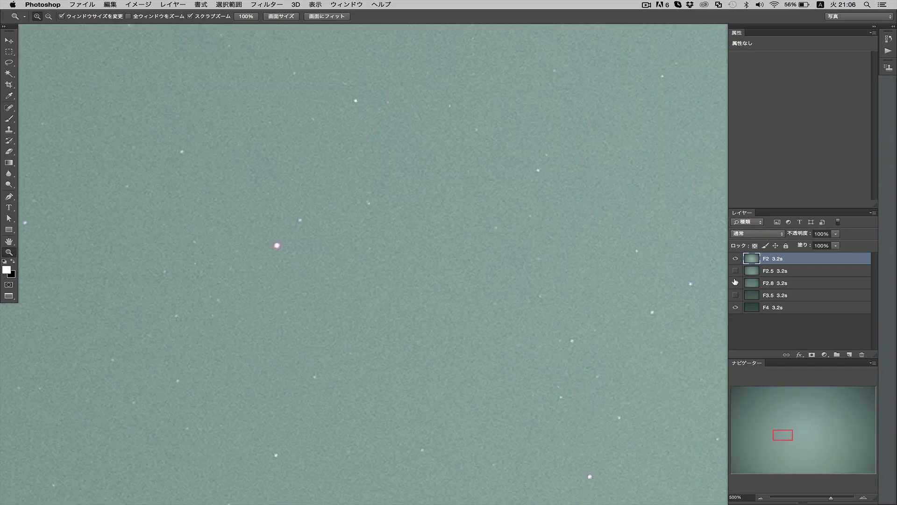
With the F2.8 layer hidden, compare the same star in F2 and F4 by toggling F2's visibility
left_click(735, 260)
left_click(734, 259)
left_click(735, 259)
left_click(735, 259)
left_click(734, 260)
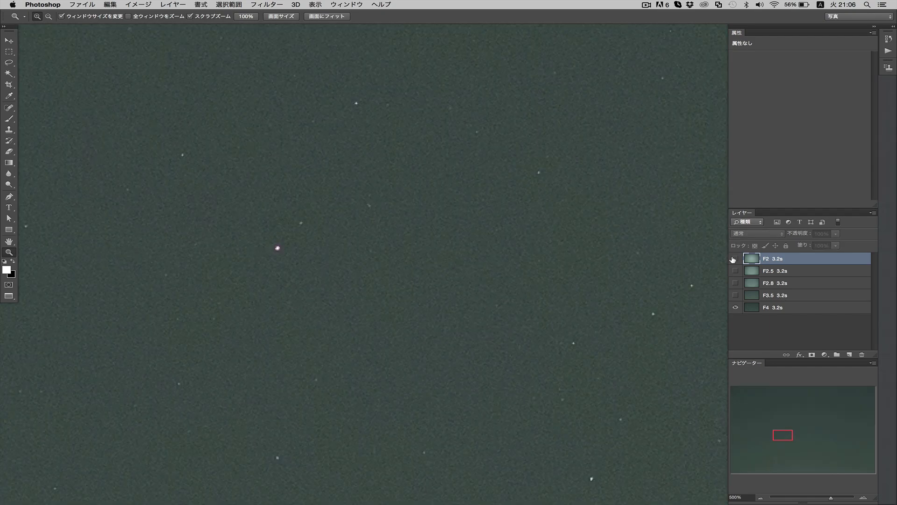
Show the F2.8 layer again and check the star once more against F2, finishing with F2 hidden
left_click(735, 282)
left_click(734, 259)
left_click(734, 260)
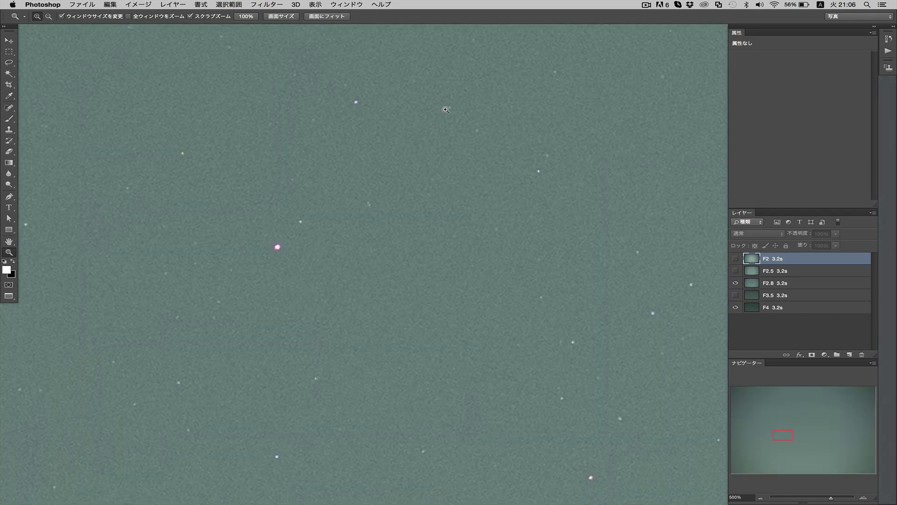
Examine the F2.8 star shapes at 200% along the image edges, from the upper-left corner through both lower corners to the upper-right
left_click(282, 16)
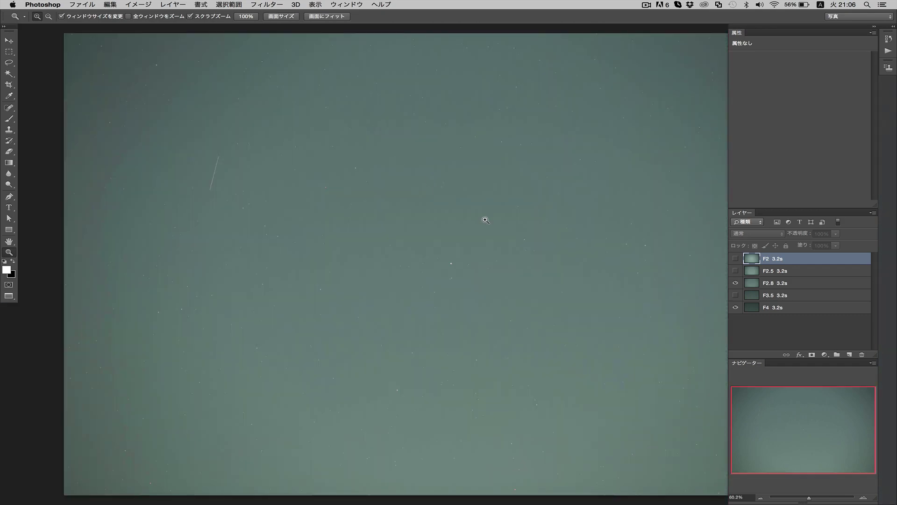
scroll(483, 219, "right", 5)
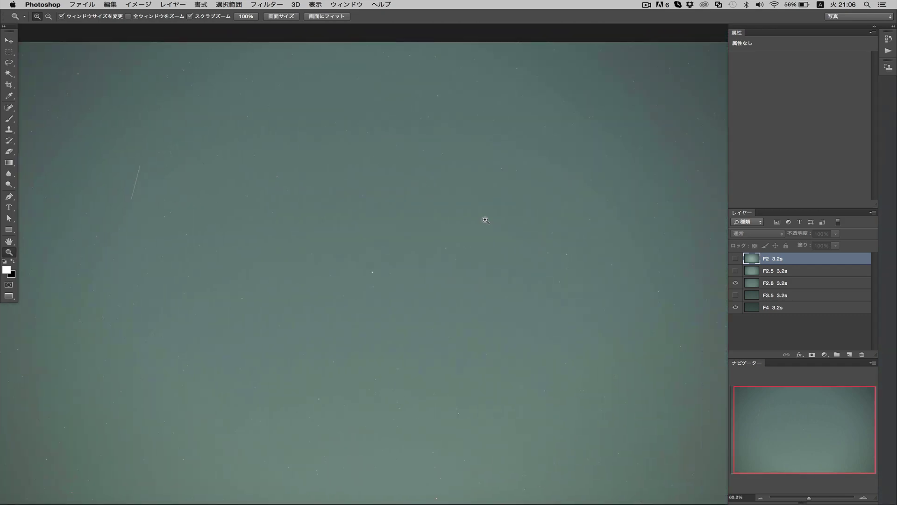
left_click(344, 190)
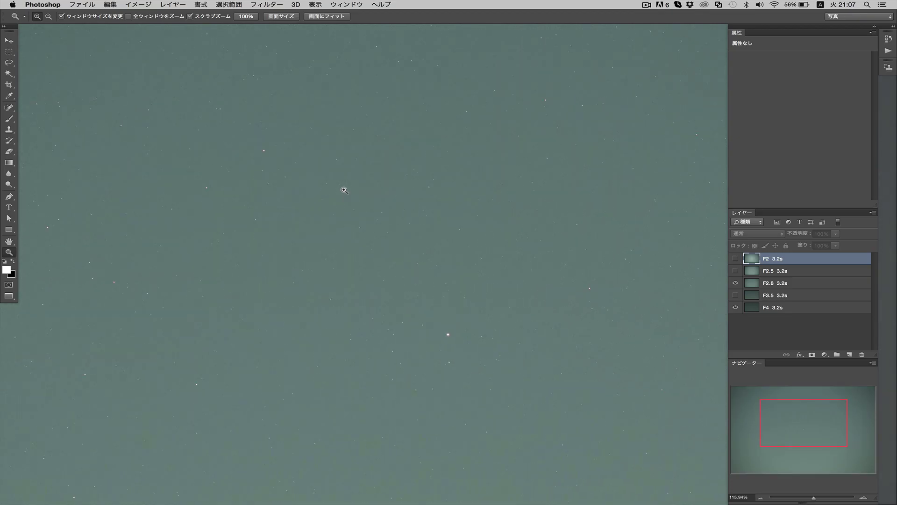
scroll(345, 190, "left", 10)
scroll(344, 191, "up", 5)
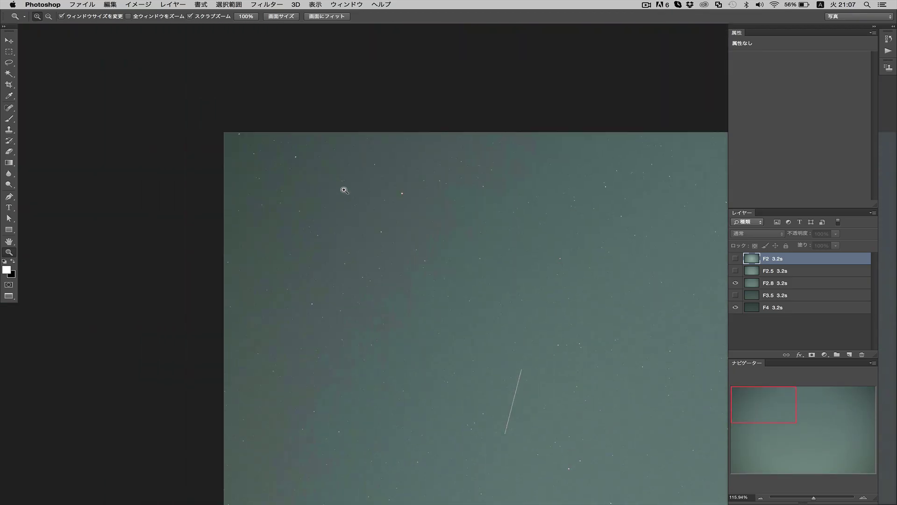
left_click(344, 190)
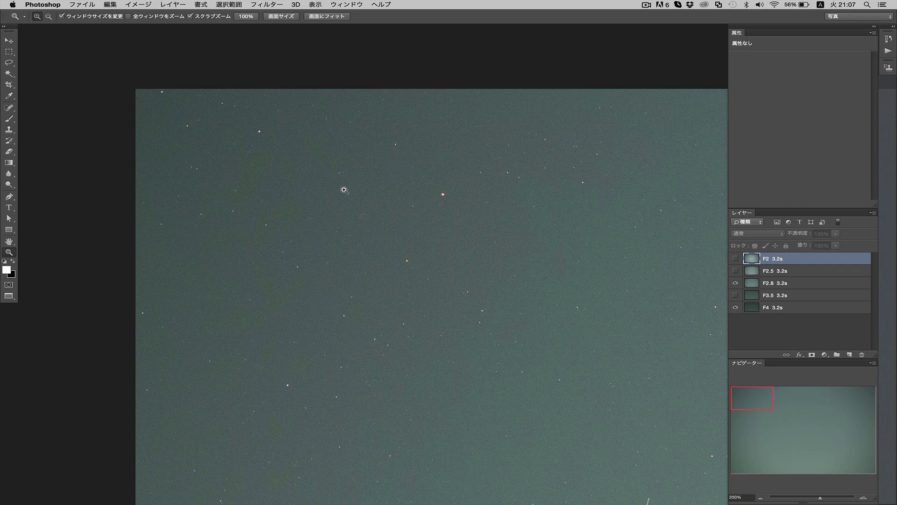
scroll(345, 190, "down", 10)
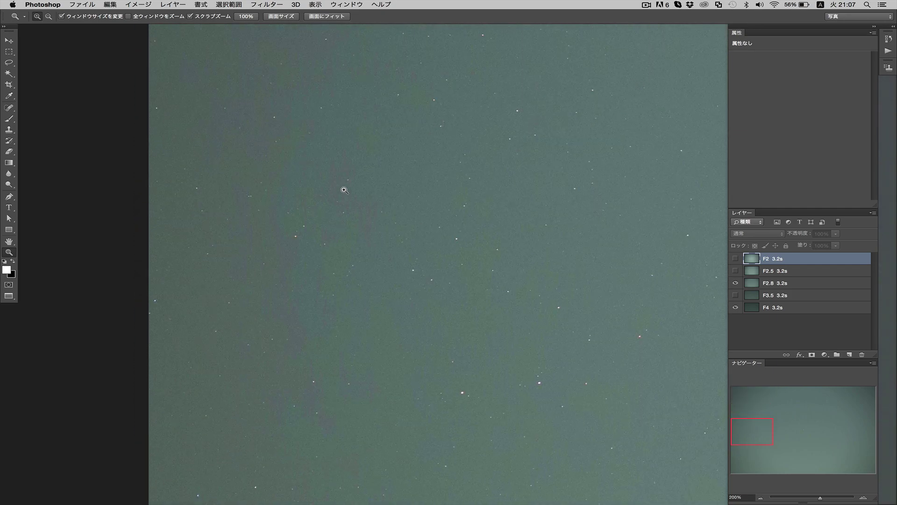
scroll(344, 190, "down", 5)
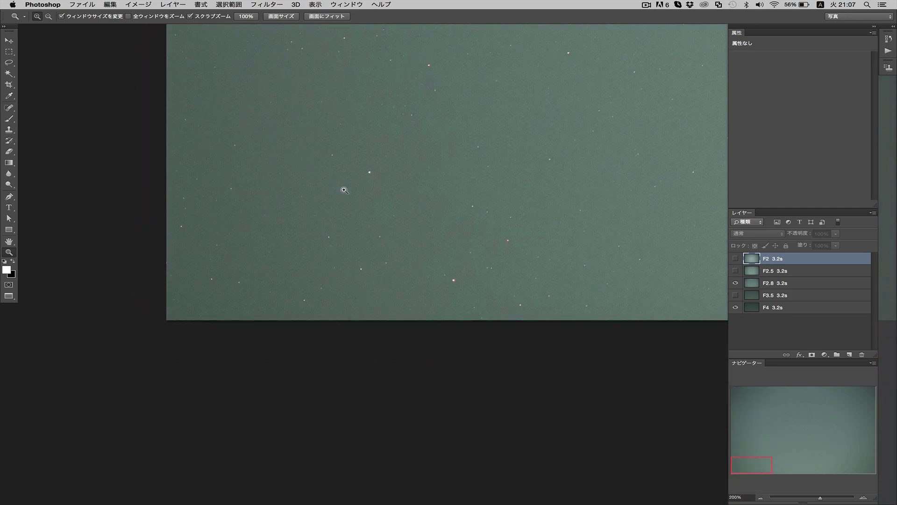
scroll(344, 190, "right", 15)
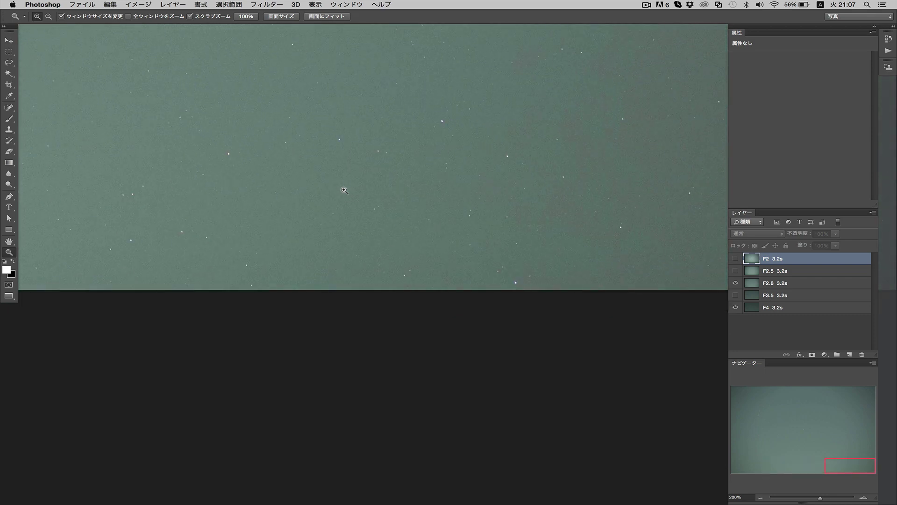
scroll(344, 190, "right", 3)
scroll(350, 190, "up", 5)
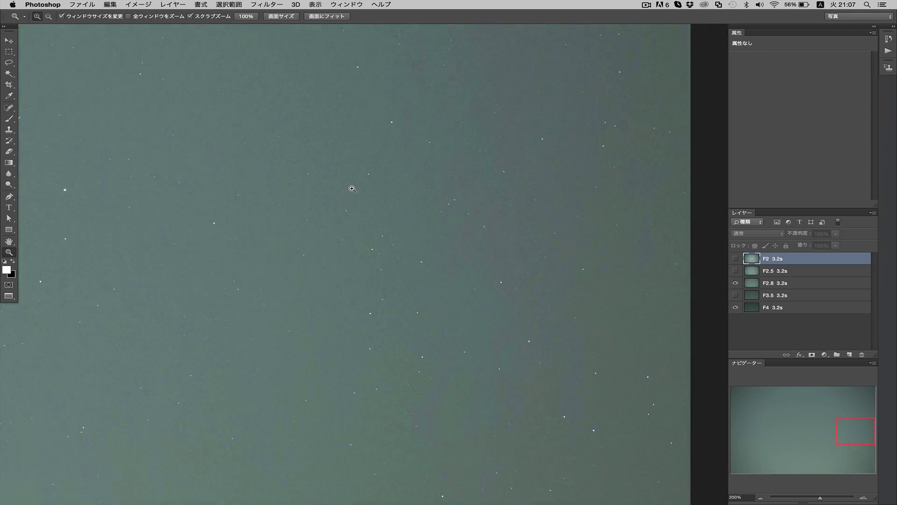
scroll(352, 189, "up", 5)
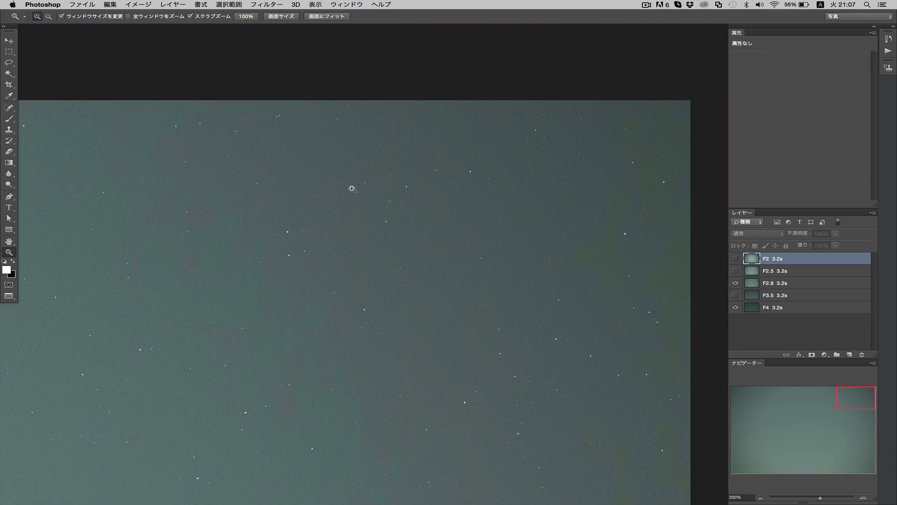
Examine the F2.8 stars from the centre towards the upper right at up to 200%, and return to the screen-filling view
left_click(282, 16)
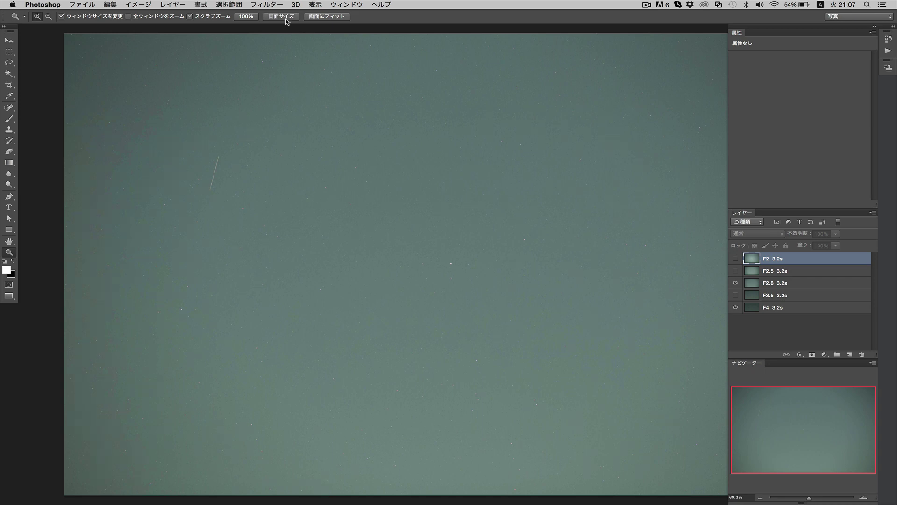
left_click(428, 150, "alt")
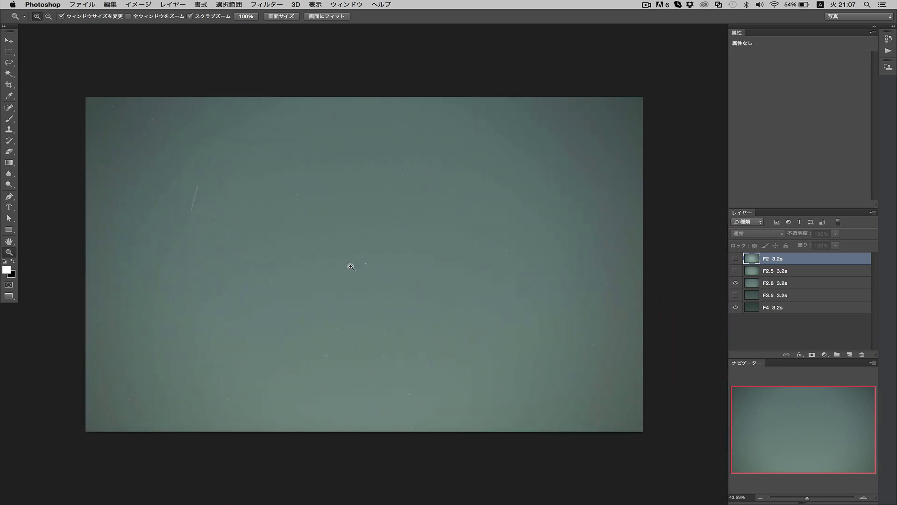
left_click(351, 267)
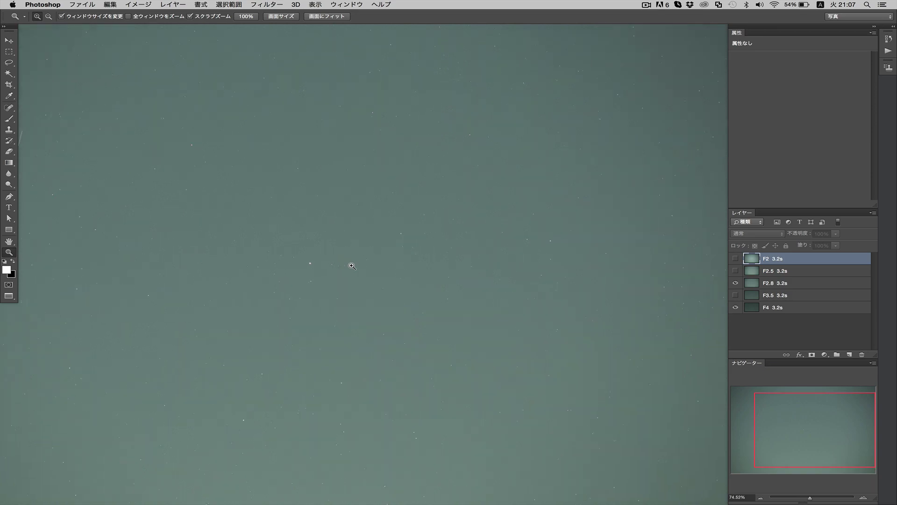
left_click(351, 266)
scroll(352, 266, "up", 3)
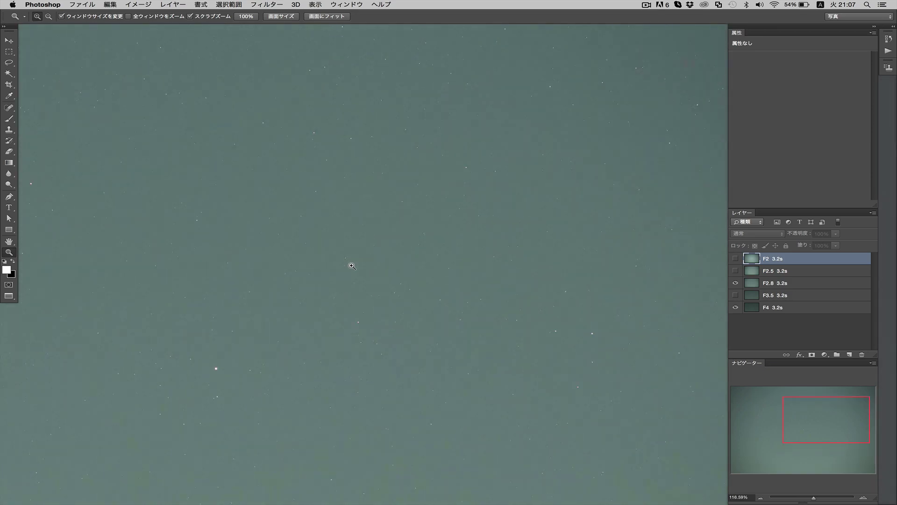
left_click(385, 229)
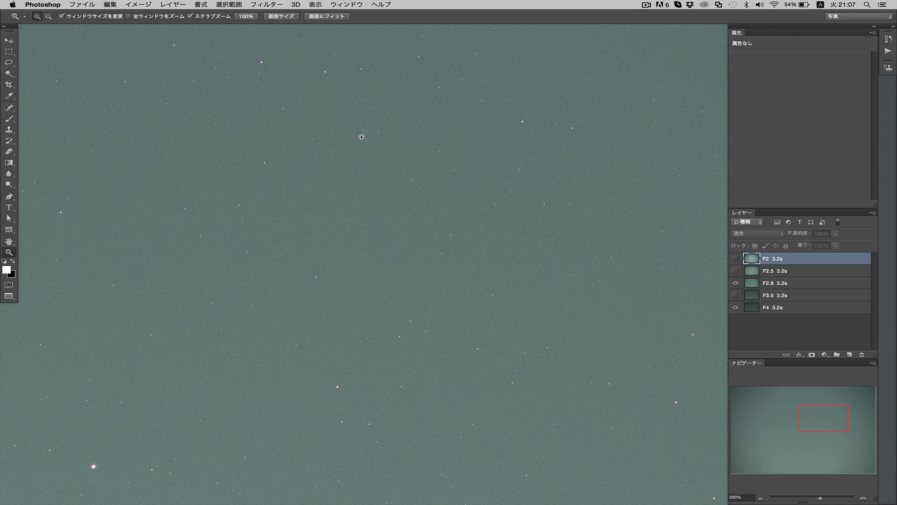
left_click(281, 17)
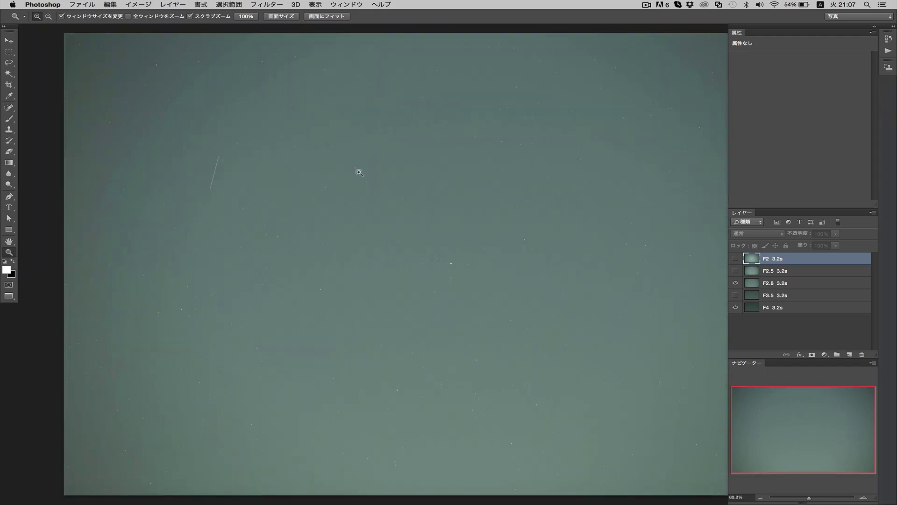
Examine the F2.8 star shapes at 200% in the area lower left of the centre, and return to the whole image
scroll(371, 243, "right", 5)
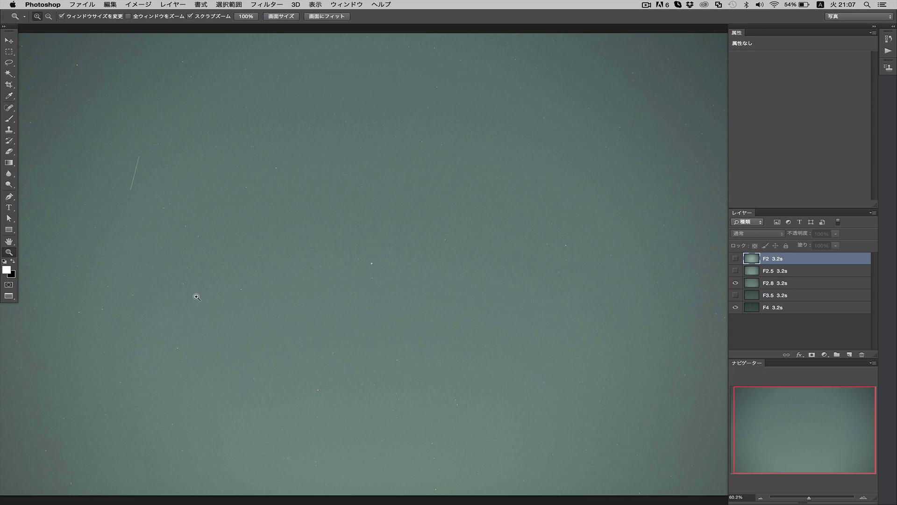
left_click(238, 316)
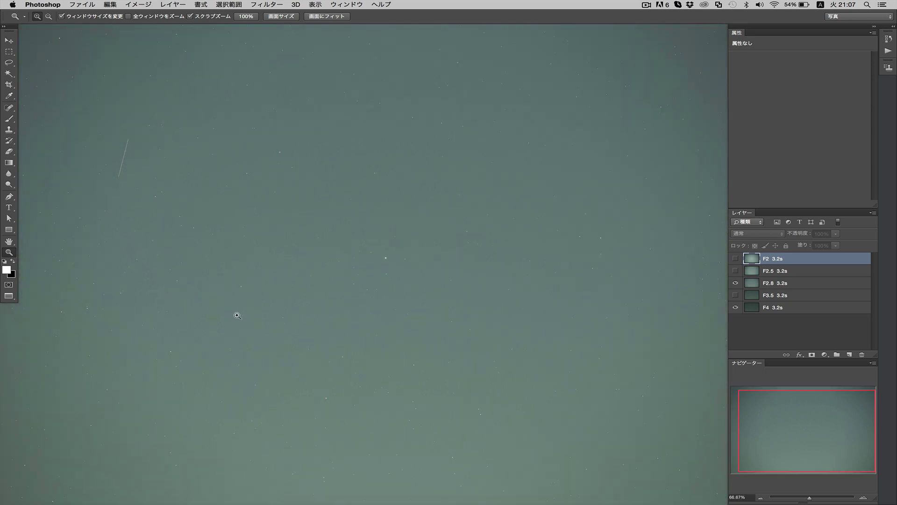
left_click(237, 315)
left_click(237, 316)
left_click(281, 17)
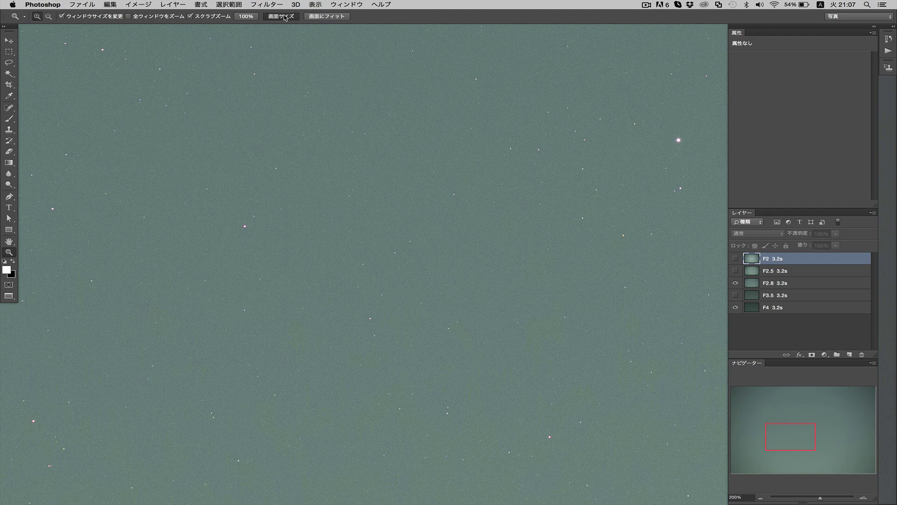
Show the F2 and F2.5 layers again with the whole image in view
scroll(406, 219, "up", 1)
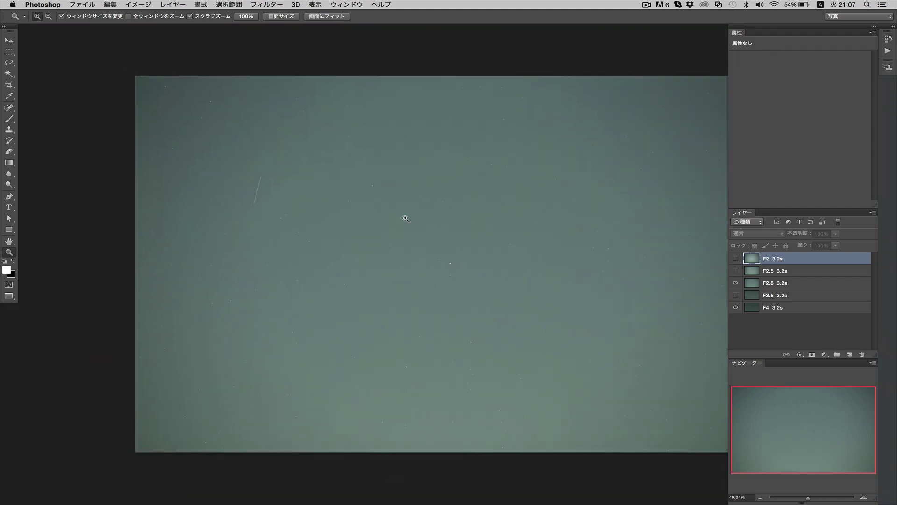
scroll(405, 219, "right", 2)
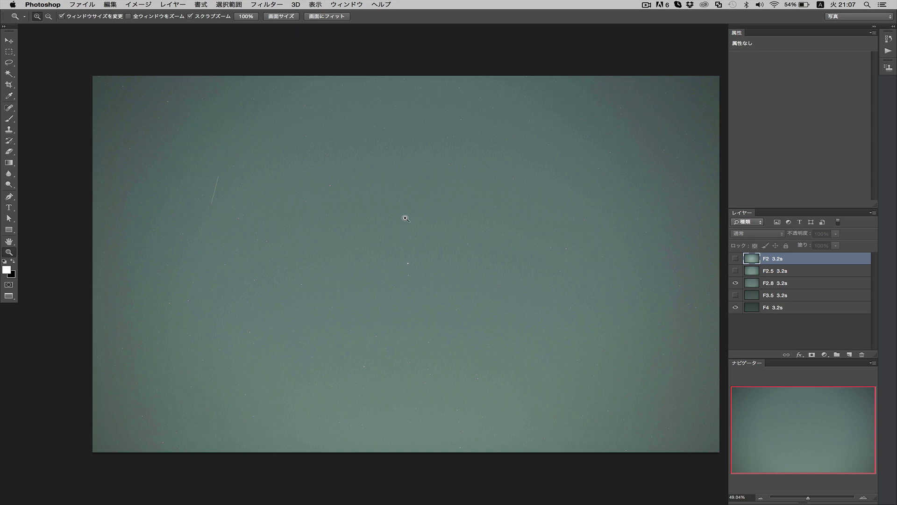
left_click(734, 259)
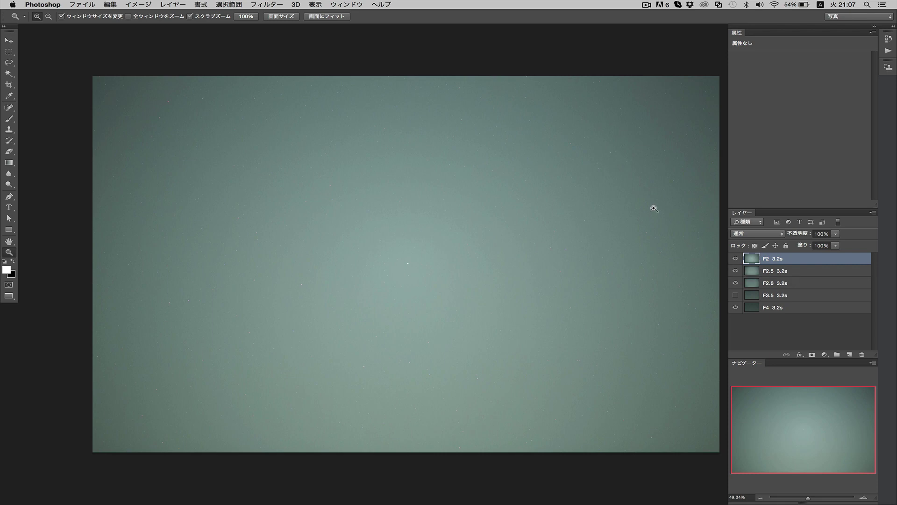
left_click(646, 6)
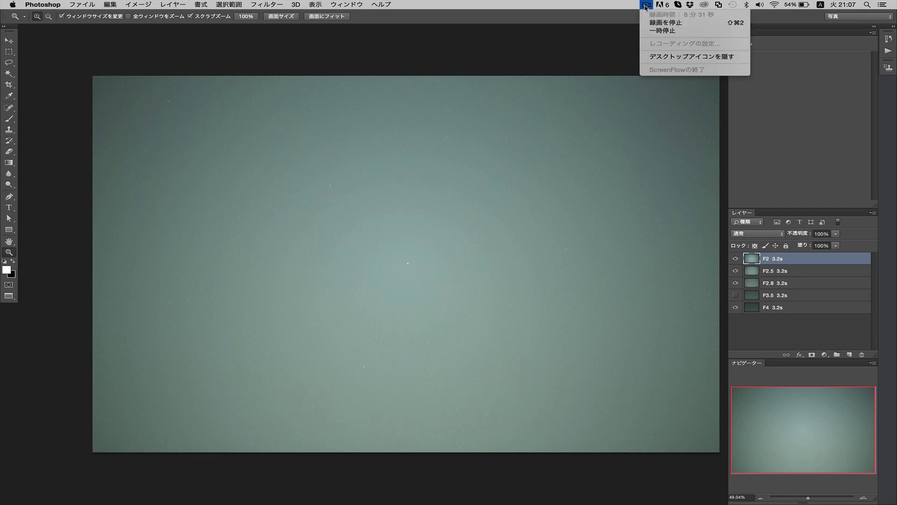